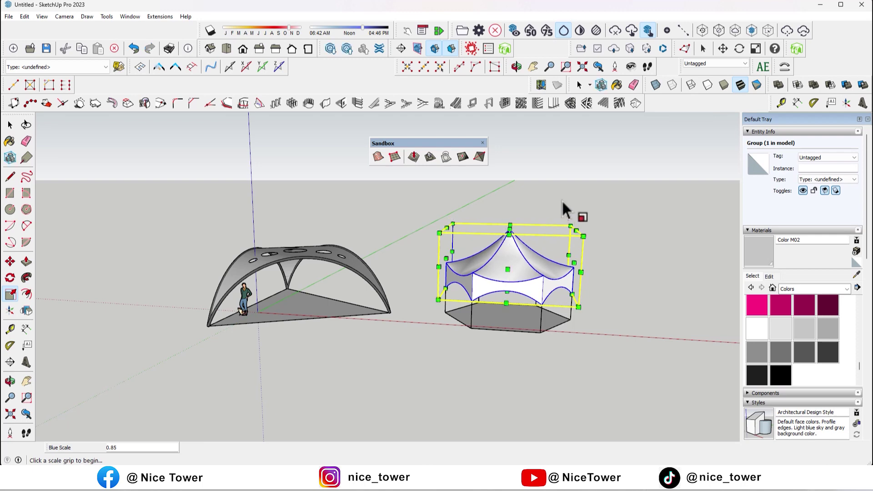
Finish scaling the hexagonal tent, then select both tents and the arch tent alone to review them
{"action": "left_click", "coordinate": [231, 200]}
{"action": "middle_click_drag", "start_coordinate": [231, 200], "coordinate": [265, 303]}
{"action": "key", "text": "ctrl+a"}
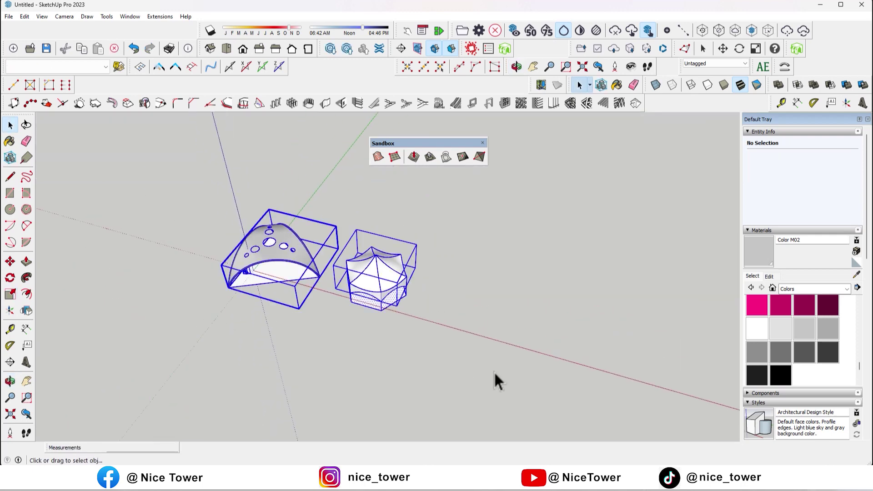
{"action": "middle_click_drag", "start_coordinate": [476, 388], "coordinate": [495, 317]}
{"action": "left_click", "coordinate": [495, 317]}
{"action": "left_click", "coordinate": [379, 286]}
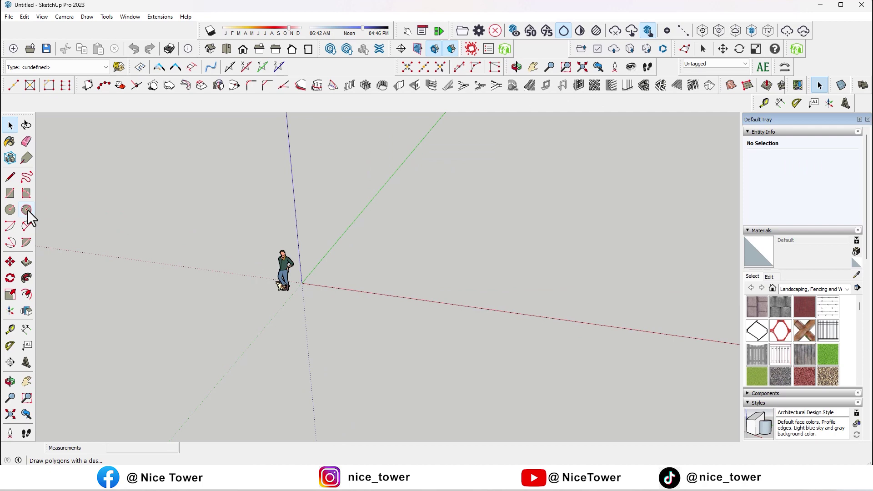
{"action": "left_click", "coordinate": [27, 209]}
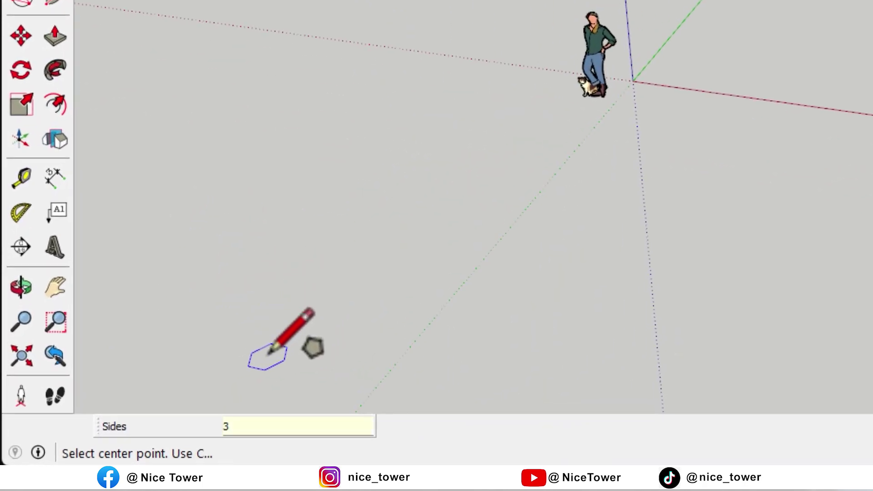
Draw a 3-sided polygon of radius 500 at the origin and select its 32.48 m² face
{"action": "key", "text": "Return"}
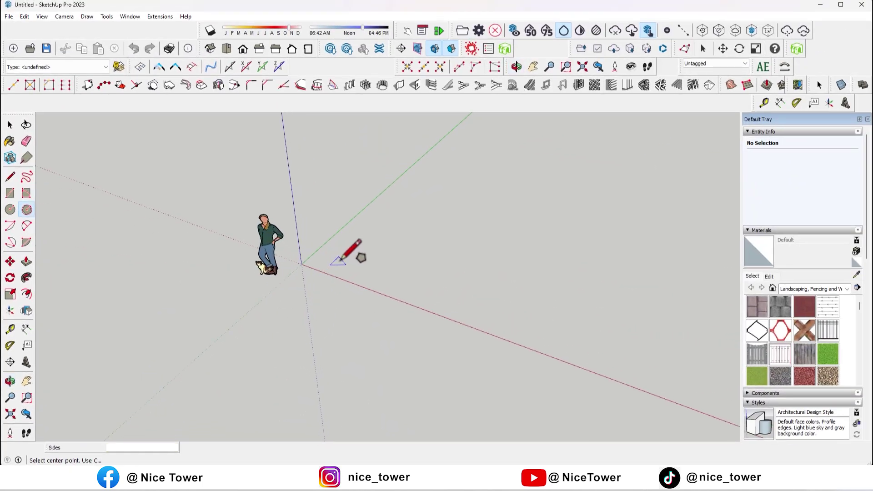
{"action": "middle_click_drag", "start_coordinate": [337, 260], "coordinate": [289, 254]}
{"action": "left_click", "coordinate": [379, 249]}
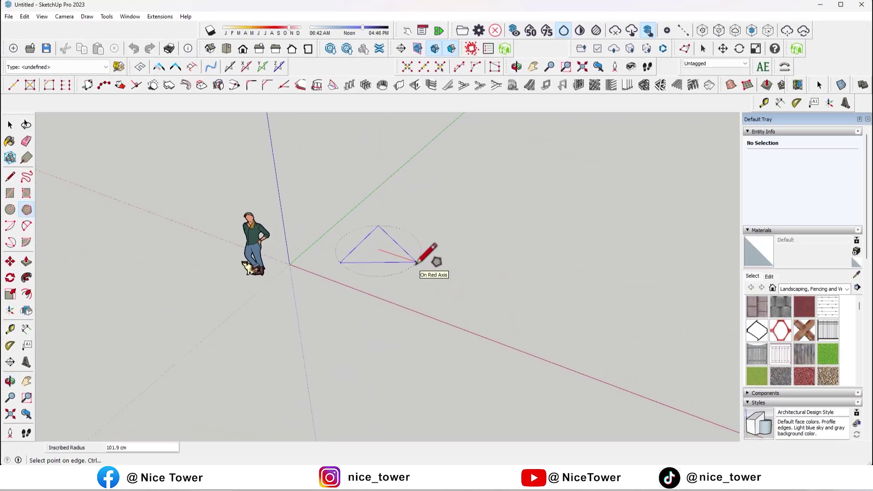
{"action": "key", "text": "Return"}
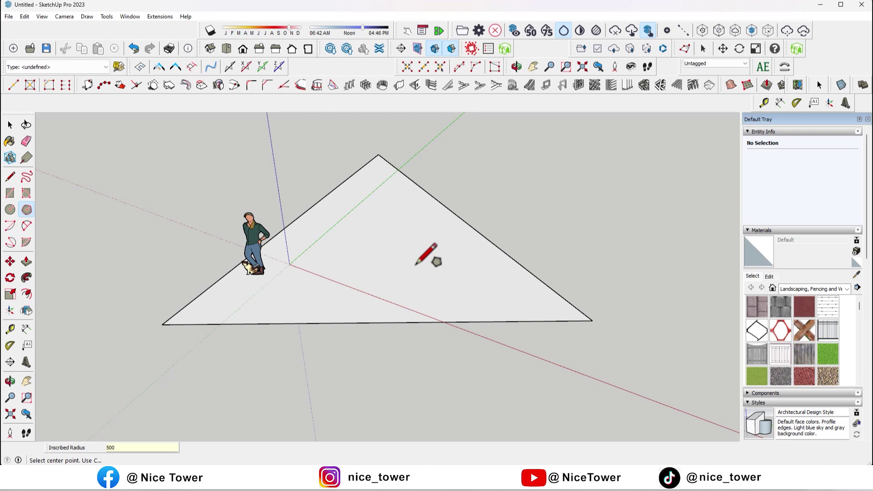
{"action": "scroll", "coordinate": [413, 265], "scroll_direction": "down", "scroll_amount": 4}
{"action": "mouse_move", "coordinate": [413, 266]}
{"action": "middle_mouse_down"}
{"action": "mouse_move", "coordinate": [420, 270]}
{"action": "mouse_move", "coordinate": [379, 252]}
{"action": "mouse_move", "coordinate": [387, 252]}
{"action": "middle_mouse_up"}
{"action": "key", "text": "space"}
{"action": "scroll", "coordinate": [382, 272], "scroll_direction": "up", "scroll_amount": 4}
{"action": "left_click", "coordinate": [380, 252]}
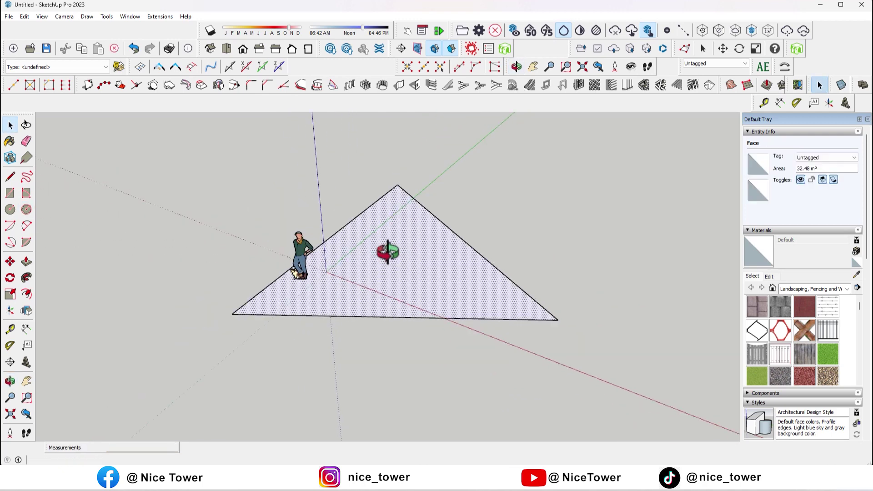
{"action": "left_click", "coordinate": [27, 227]}
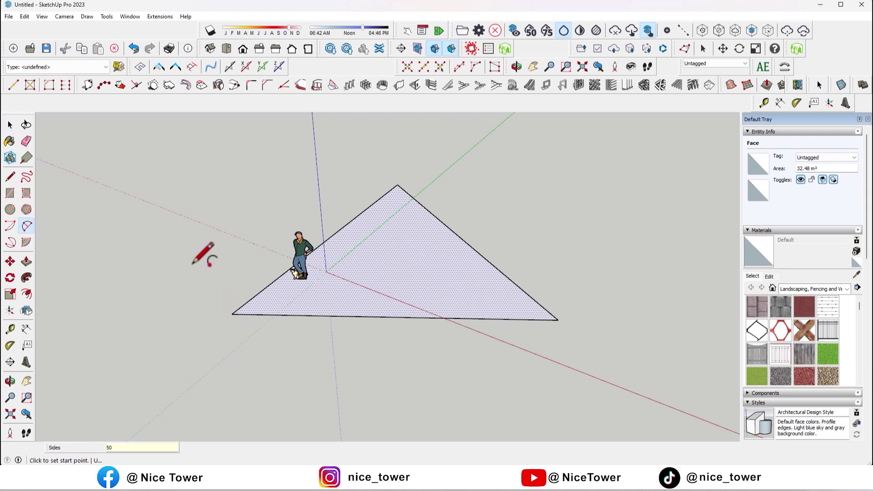
Draw a 2-point arc between the triangle's left and right corners with a 300 bulge, then select the half-round face
{"action": "left_click", "coordinate": [232, 314]}
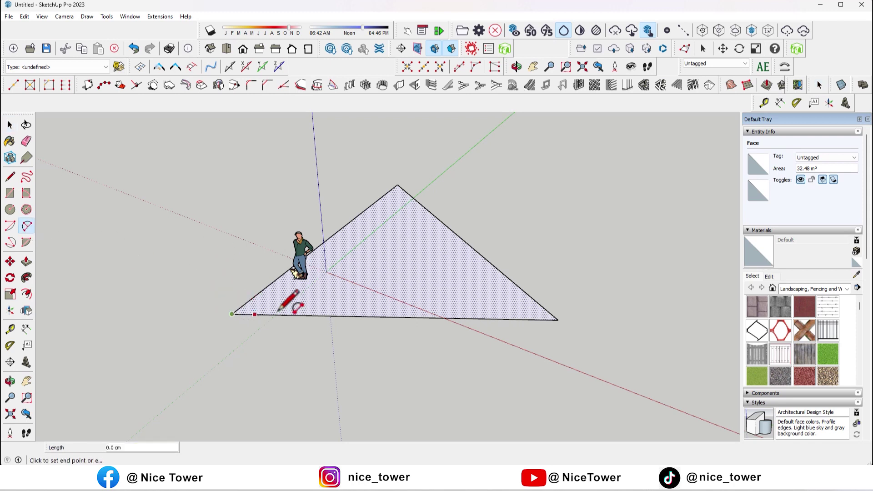
{"action": "left_click", "coordinate": [558, 319]}
{"action": "middle_click_drag", "start_coordinate": [497, 298], "coordinate": [492, 216]}
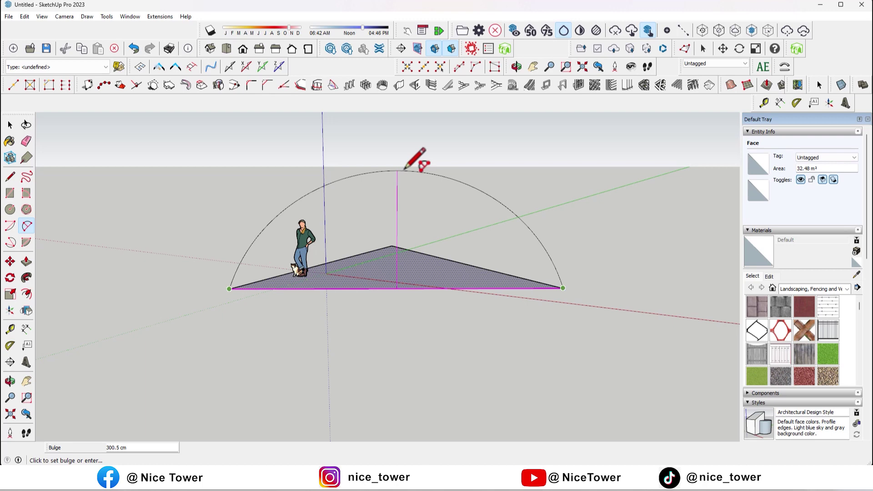
{"action": "key", "text": "Return"}
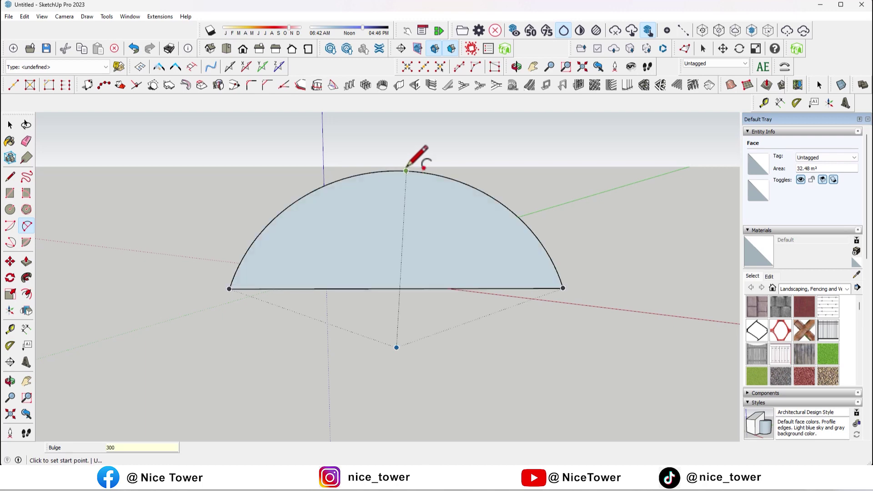
{"action": "mouse_move", "coordinate": [436, 236]}
{"action": "middle_mouse_down"}
{"action": "mouse_move", "coordinate": [370, 390]}
{"action": "mouse_move", "coordinate": [464, 312]}
{"action": "middle_mouse_up"}
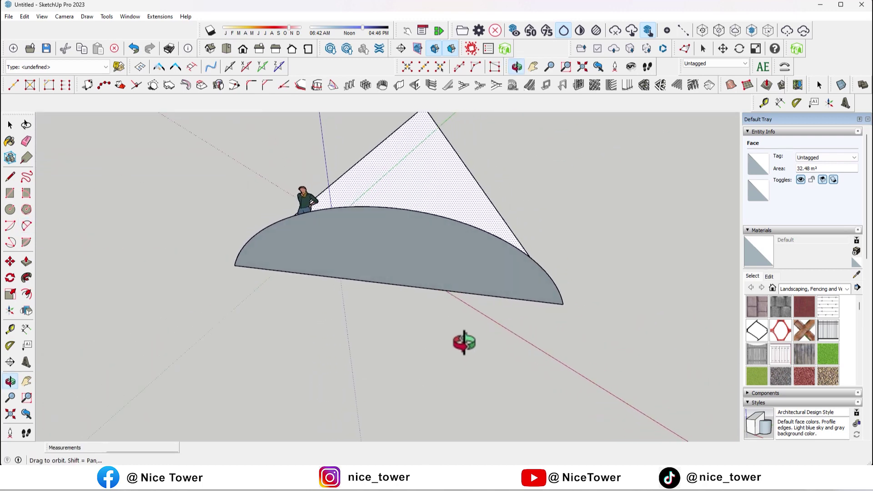
{"action": "key", "text": "space"}
{"action": "left_click", "coordinate": [379, 239]}
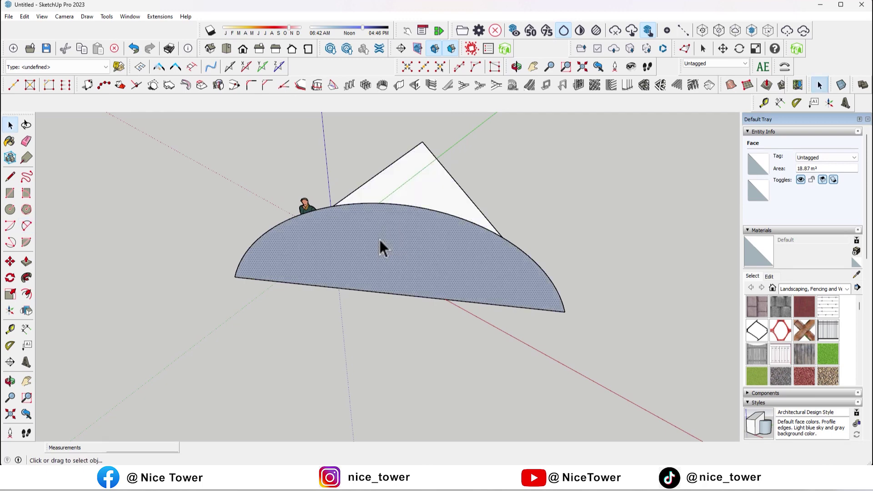
{"action": "mouse_move", "coordinate": [379, 236]}
{"action": "middle_mouse_down"}
{"action": "mouse_move", "coordinate": [261, 133]}
{"action": "mouse_move", "coordinate": [399, 188]}
{"action": "mouse_move", "coordinate": [380, 201]}
{"action": "middle_mouse_up"}
Rotate-copy the arc 60° about the left corner onto a second triangle edge
{"action": "left_click", "coordinate": [382, 193]}
{"action": "left_click", "coordinate": [10, 277]}
{"action": "left_click", "coordinate": [248, 274]}
{"action": "mouse_move", "coordinate": [439, 308]}
{"action": "middle_mouse_down"}
{"action": "mouse_move", "coordinate": [468, 324]}
{"action": "mouse_move", "coordinate": [549, 328]}
{"action": "middle_mouse_up"}
{"action": "left_click", "coordinate": [566, 328]}
{"action": "left_click", "coordinate": [448, 356]}
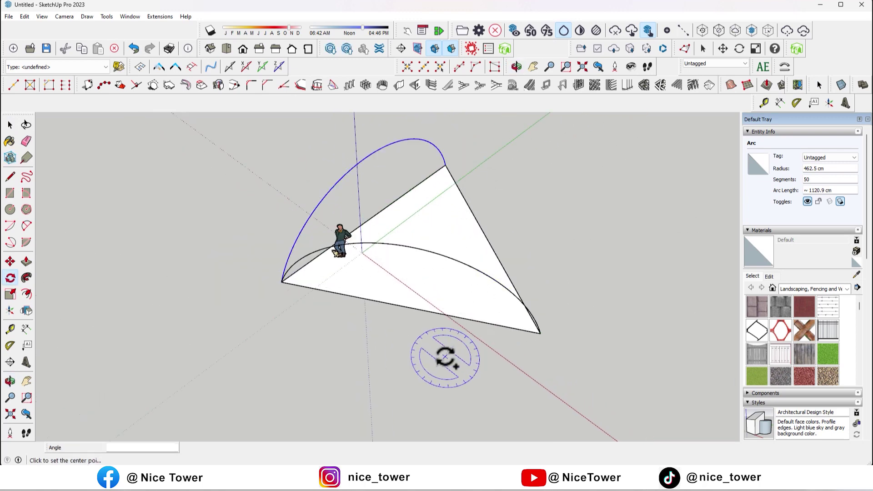
Place a third rotated arc copy over the remaining edge and inspect all three arches
{"action": "mouse_move", "coordinate": [448, 356]}
{"action": "middle_mouse_down"}
{"action": "mouse_move", "coordinate": [249, 269]}
{"action": "mouse_move", "coordinate": [455, 296]}
{"action": "middle_mouse_up"}
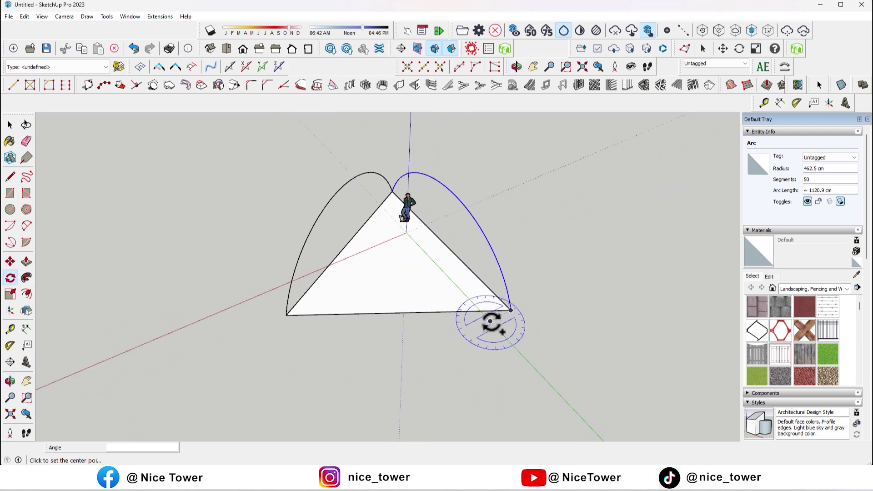
{"action": "left_click", "coordinate": [463, 262]}
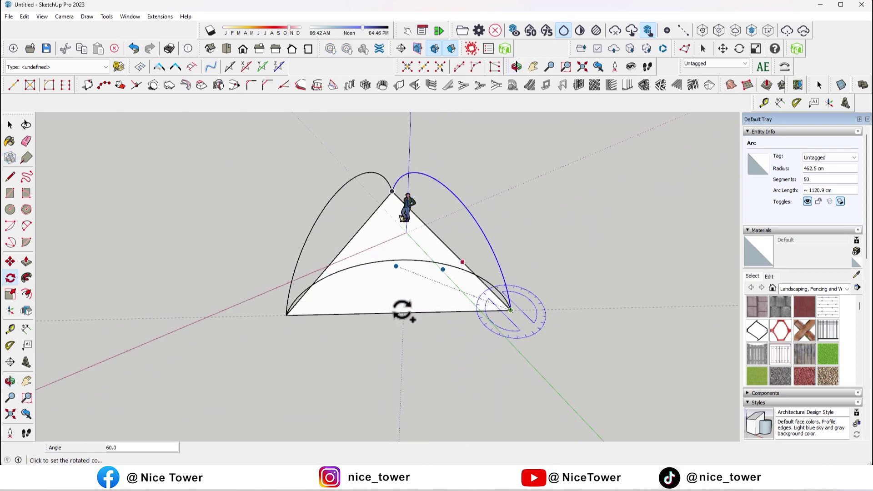
{"action": "mouse_move", "coordinate": [312, 316]}
{"action": "middle_mouse_down"}
{"action": "mouse_move", "coordinate": [571, 156]}
{"action": "mouse_move", "coordinate": [318, 259]}
{"action": "mouse_move", "coordinate": [426, 291]}
{"action": "mouse_move", "coordinate": [364, 295]}
{"action": "middle_mouse_up"}
{"action": "left_click", "coordinate": [10, 125]}
{"action": "mouse_move", "coordinate": [161, 175]}
{"action": "middle_mouse_down"}
{"action": "mouse_move", "coordinate": [259, 179]}
{"action": "mouse_move", "coordinate": [224, 203]}
{"action": "mouse_move", "coordinate": [372, 283]}
{"action": "middle_mouse_up"}
{"action": "scroll", "coordinate": [386, 257], "scroll_direction": "up", "scroll_amount": 4}
{"action": "scroll", "coordinate": [360, 248], "scroll_direction": "down", "scroll_amount": 2}
{"action": "scroll", "coordinate": [338, 250], "scroll_direction": "down", "scroll_amount": 2}
{"action": "mouse_move", "coordinate": [335, 253]}
{"action": "middle_mouse_down"}
{"action": "mouse_move", "coordinate": [464, 267]}
{"action": "mouse_move", "coordinate": [335, 269]}
{"action": "middle_mouse_up"}
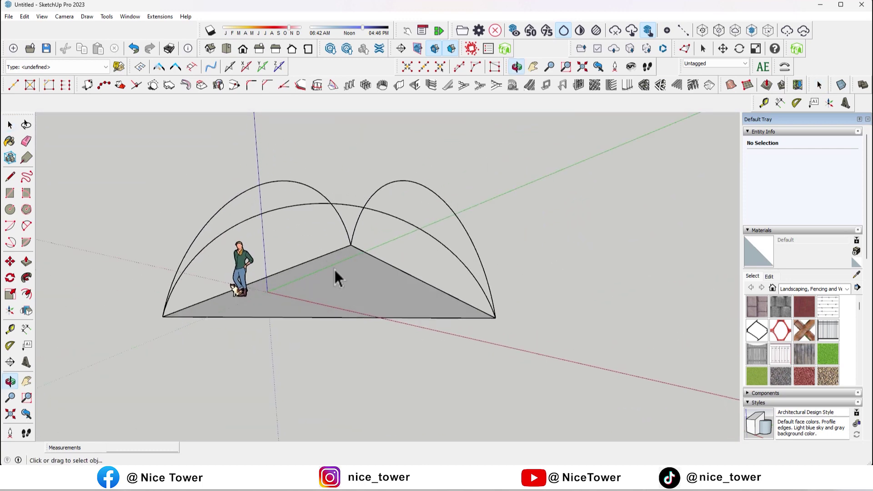
{"action": "left_click_drag", "start_coordinate": [722, 86], "coordinate": [333, 137]}
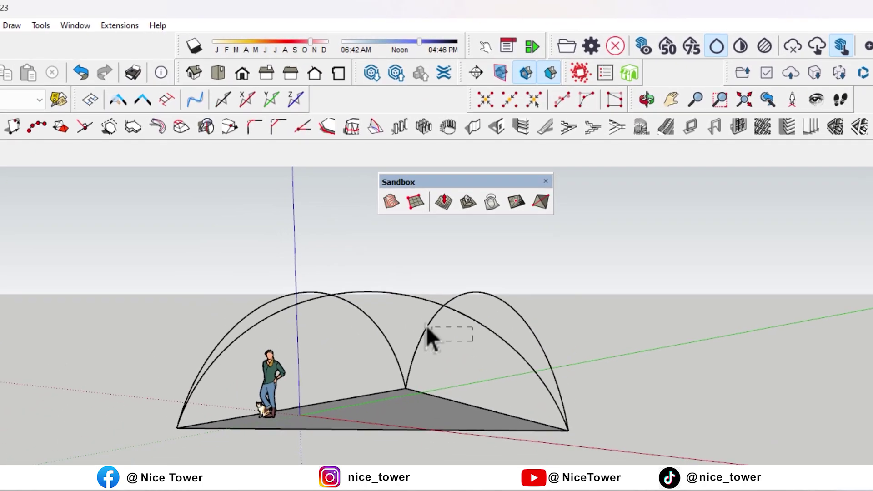
Select the three arcs and generate a From Contours membrane surface across them
{"action": "left_click_drag", "start_coordinate": [469, 328], "coordinate": [419, 339]}
{"action": "key", "text": "o"}
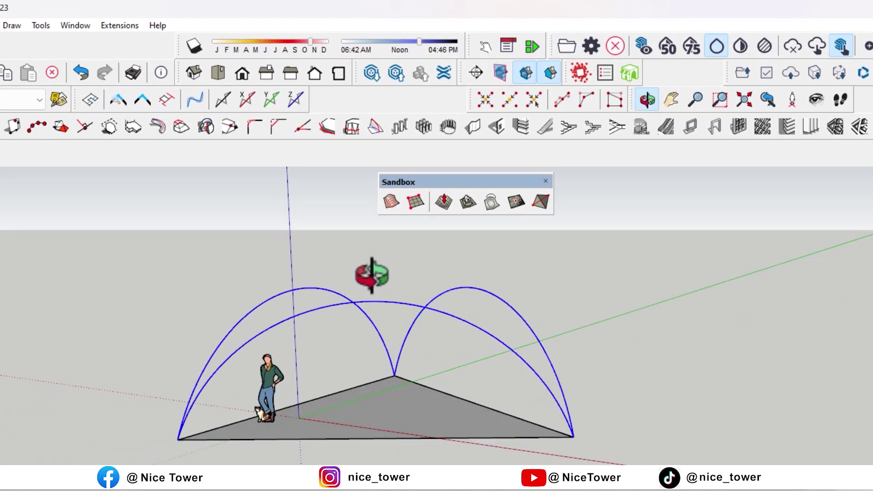
{"action": "left_click", "coordinate": [392, 202]}
{"action": "middle_click_drag", "start_coordinate": [365, 267], "coordinate": [498, 444]}
{"action": "mouse_move", "coordinate": [498, 444]}
{"action": "left_mouse_down"}
{"action": "mouse_move", "coordinate": [721, 308]}
{"action": "mouse_move", "coordinate": [725, 179]}
{"action": "mouse_move", "coordinate": [458, 159]}
{"action": "mouse_move", "coordinate": [255, 179]}
{"action": "mouse_move", "coordinate": [297, 386]}
{"action": "mouse_move", "coordinate": [302, 230]}
{"action": "mouse_move", "coordinate": [371, 160]}
{"action": "mouse_move", "coordinate": [363, 209]}
{"action": "mouse_move", "coordinate": [318, 228]}
{"action": "left_mouse_up"}
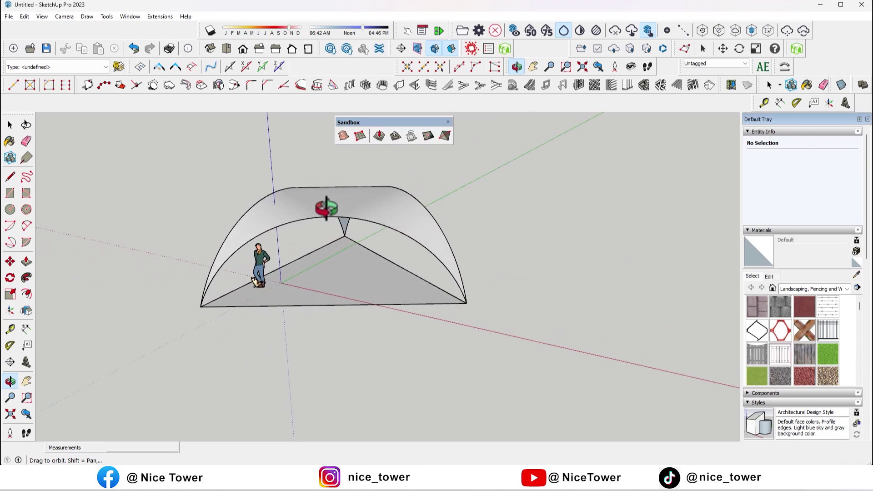
Hide the membrane surface group and dock the Sandbox toolbar
{"action": "key", "text": "space"}
{"action": "left_click", "coordinate": [319, 225]}
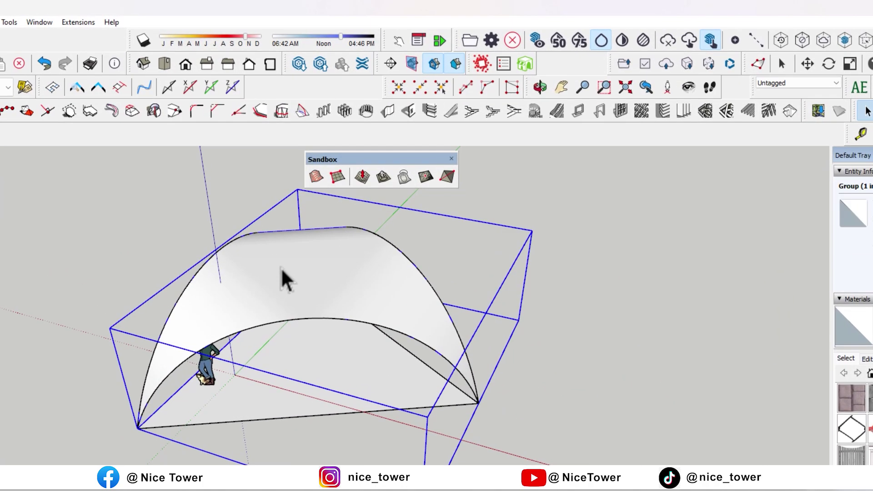
{"action": "right_click", "coordinate": [284, 280]}
{"action": "left_click", "coordinate": [302, 306]}
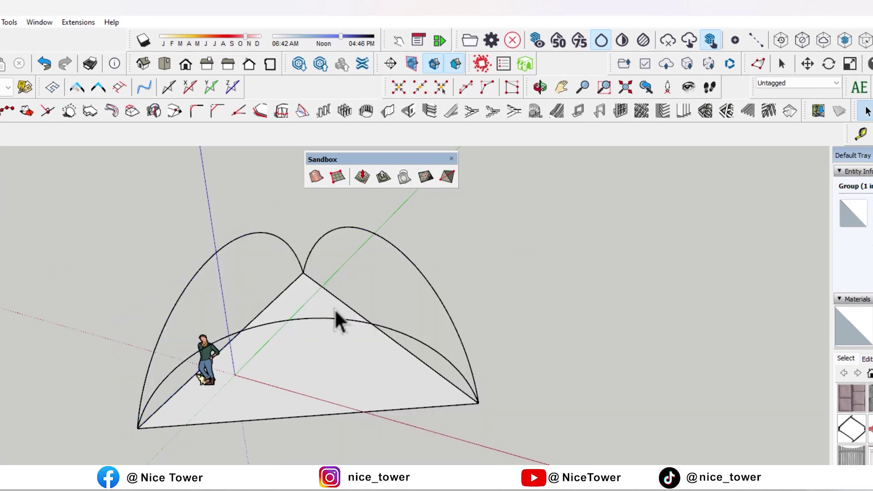
{"action": "key", "text": "o"}
{"action": "left_click_drag", "start_coordinate": [341, 318], "coordinate": [304, 204]}
{"action": "key", "text": "space"}
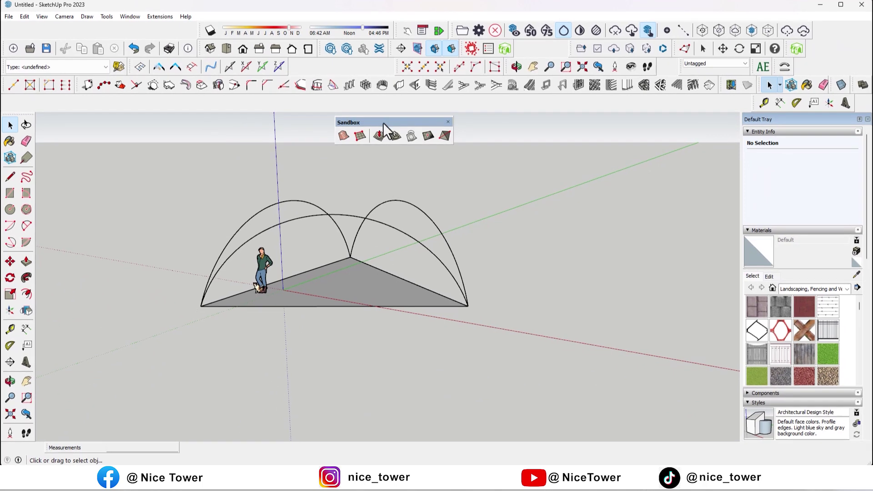
{"action": "left_click_drag", "start_coordinate": [383, 123], "coordinate": [385, 98]}
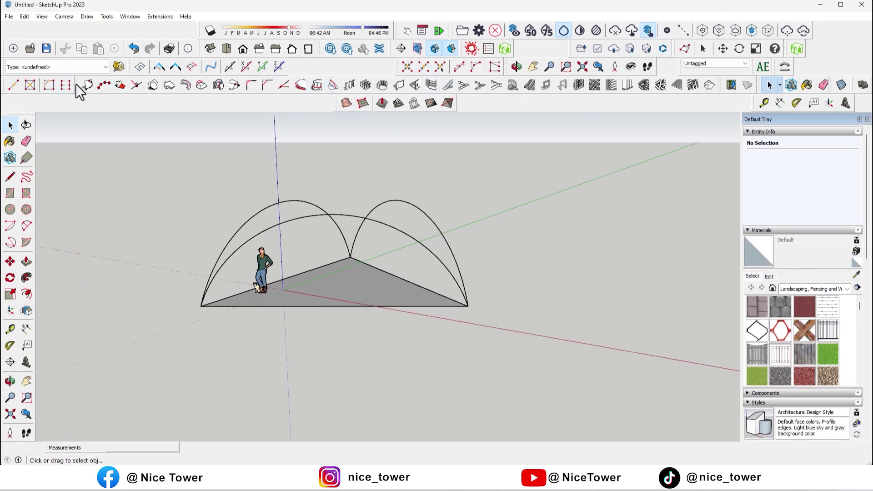
Turn the outer arc into an 8 cm CGrille tube, then undo it
{"action": "left_click_drag", "start_coordinate": [78, 85], "coordinate": [46, 141]}
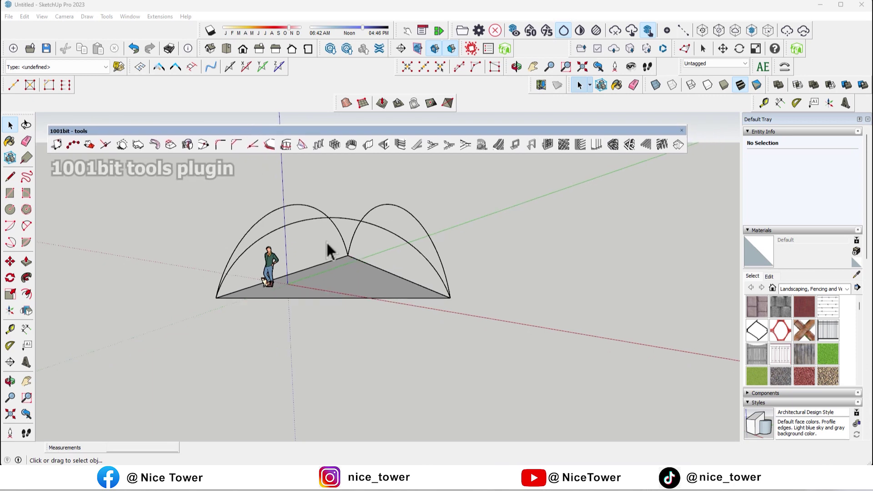
{"action": "left_click", "coordinate": [401, 236]}
{"action": "scroll", "coordinate": [400, 237], "scroll_direction": "up", "scroll_amount": 5}
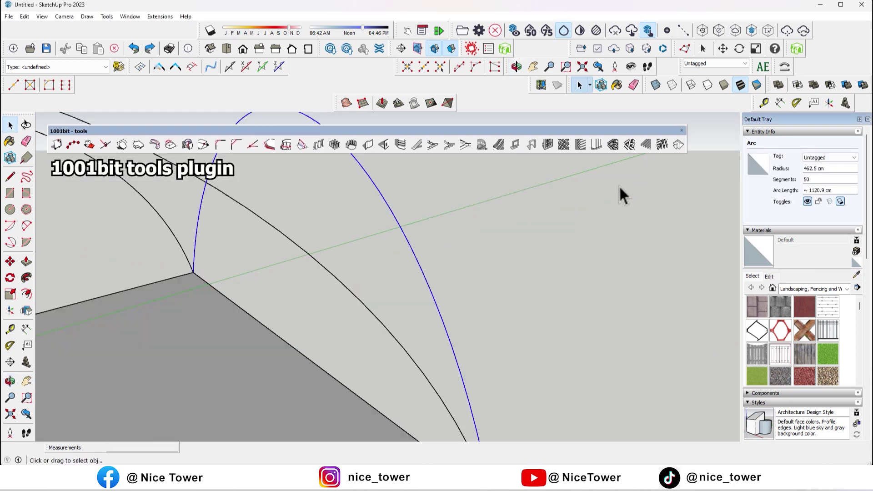
{"action": "left_click", "coordinate": [635, 146]}
{"action": "type", "text": "8"}
{"action": "left_click", "coordinate": [449, 246]}
{"action": "mouse_move", "coordinate": [445, 263]}
{"action": "middle_mouse_down"}
{"action": "mouse_move", "coordinate": [546, 279]}
{"action": "mouse_move", "coordinate": [197, 254]}
{"action": "mouse_move", "coordinate": [532, 287]}
{"action": "mouse_move", "coordinate": [565, 299]}
{"action": "middle_mouse_up"}
{"action": "key", "text": "ctrl+z"}
Make 10 cm diameter CGrille tubes from all three arcs
{"action": "left_click", "coordinate": [627, 143]}
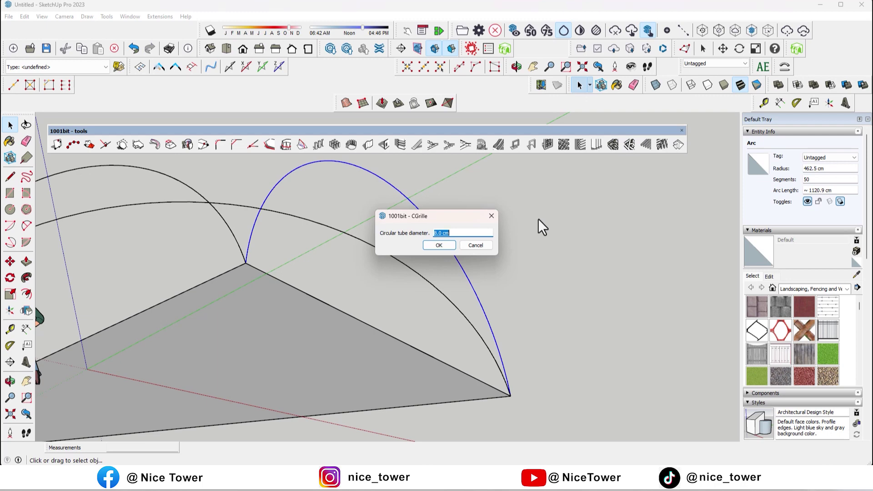
{"action": "type", "text": "10"}
{"action": "key", "text": "Return"}
{"action": "scroll", "coordinate": [539, 219], "scroll_direction": "down", "scroll_amount": 2}
{"action": "mouse_move", "coordinate": [537, 248]}
{"action": "middle_mouse_down"}
{"action": "mouse_move", "coordinate": [445, 327]}
{"action": "mouse_move", "coordinate": [396, 189]}
{"action": "middle_mouse_up"}
{"action": "left_click", "coordinate": [629, 146]}
{"action": "left_click", "coordinate": [451, 240]}
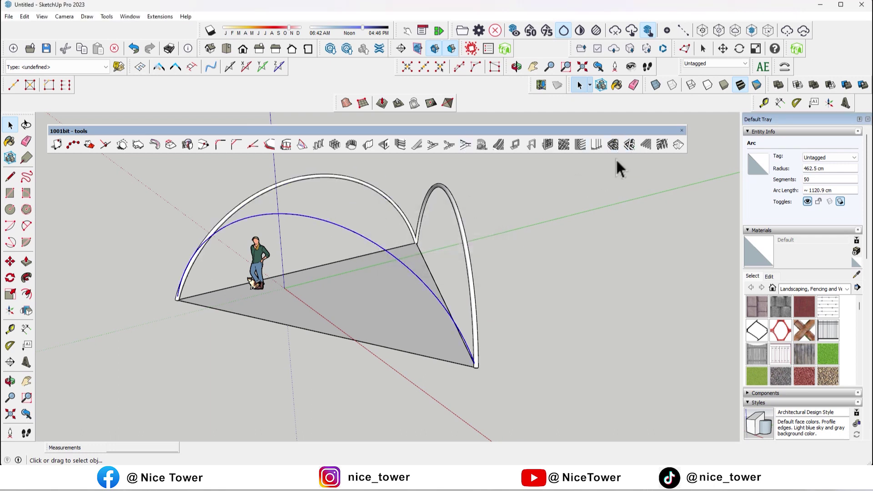
{"action": "left_click", "coordinate": [630, 145]}
{"action": "left_click", "coordinate": [449, 246]}
{"action": "mouse_move", "coordinate": [480, 246]}
{"action": "middle_mouse_down"}
{"action": "mouse_move", "coordinate": [577, 217]}
{"action": "mouse_move", "coordinate": [550, 284]}
{"action": "mouse_move", "coordinate": [507, 228]}
{"action": "mouse_move", "coordinate": [455, 255]}
{"action": "middle_mouse_up"}
Hide the tube arches to expose the triangular base
{"action": "left_click", "coordinate": [410, 217]}
{"action": "right_click", "coordinate": [409, 221]}
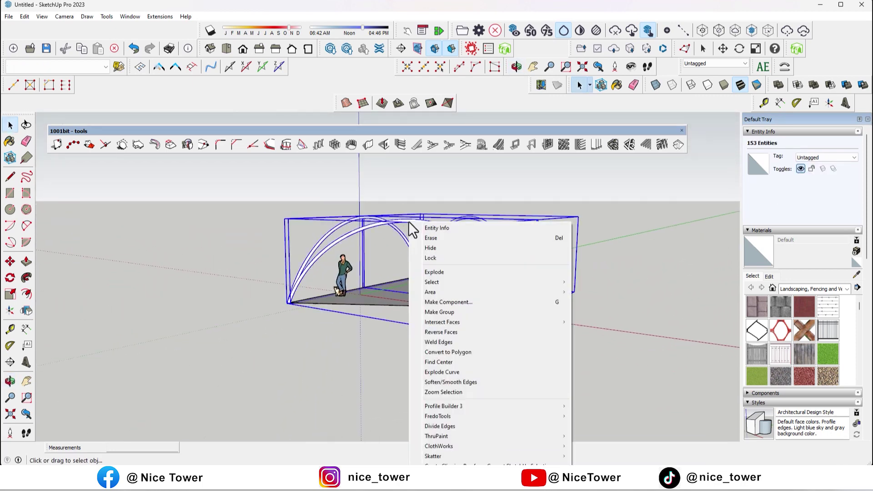
{"action": "left_click", "coordinate": [443, 310]}
{"action": "left_click", "coordinate": [624, 263]}
{"action": "mouse_move", "coordinate": [624, 263]}
{"action": "middle_mouse_down"}
{"action": "mouse_move", "coordinate": [437, 312]}
{"action": "mouse_move", "coordinate": [475, 302]}
{"action": "mouse_move", "coordinate": [418, 238]}
{"action": "mouse_move", "coordinate": [427, 296]}
{"action": "middle_mouse_up"}
{"action": "scroll", "coordinate": [427, 296], "scroll_direction": "up", "scroll_amount": 2}
Make the triangular base face and its edges into a group
{"action": "double_click", "coordinate": [426, 299]}
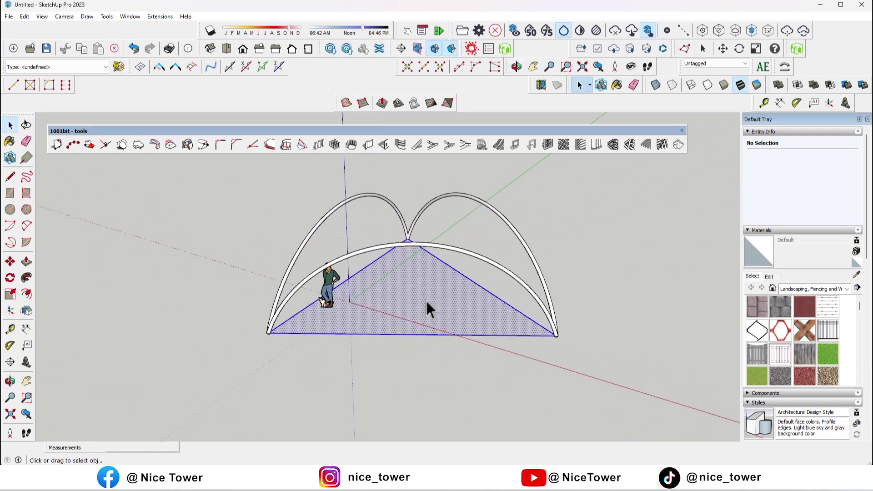
{"action": "right_click", "coordinate": [426, 299]}
{"action": "left_click", "coordinate": [460, 170]}
{"action": "left_click", "coordinate": [525, 222]}
{"action": "scroll", "coordinate": [428, 304], "scroll_direction": "down", "scroll_amount": 3}
{"action": "mouse_move", "coordinate": [429, 305]}
{"action": "middle_mouse_down"}
{"action": "mouse_move", "coordinate": [267, 228]}
{"action": "mouse_move", "coordinate": [449, 268]}
{"action": "middle_mouse_up"}
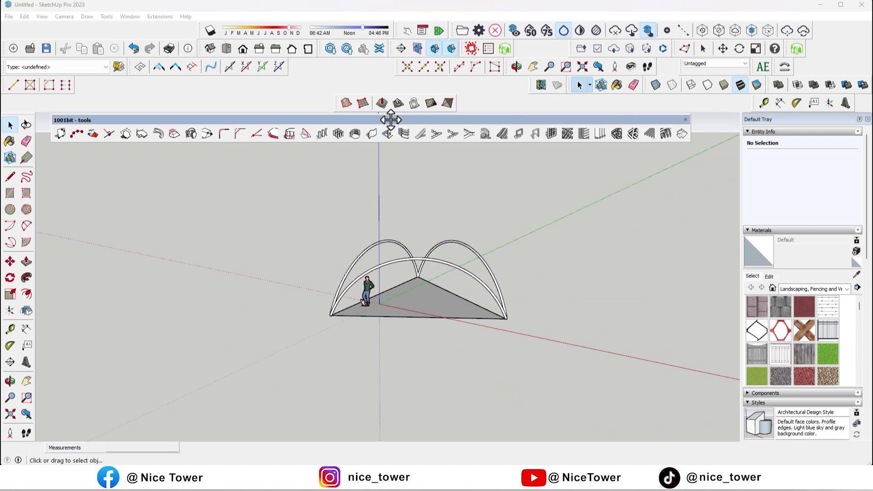
Dock the 1001bit toolbar, unhide all geometry and select the canopy group
{"action": "left_click_drag", "start_coordinate": [394, 131], "coordinate": [398, 84]}
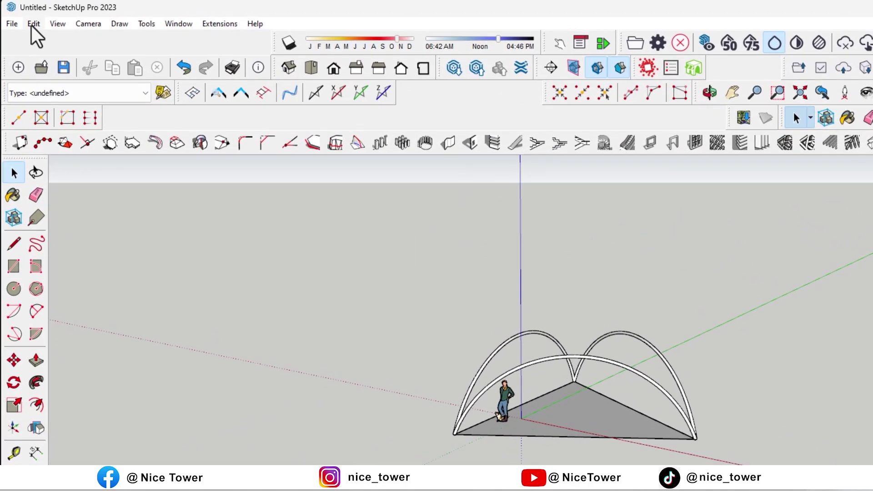
{"action": "left_click", "coordinate": [24, 17]}
{"action": "left_click", "coordinate": [212, 236]}
{"action": "mouse_move", "coordinate": [595, 324]}
{"action": "middle_mouse_down"}
{"action": "mouse_move", "coordinate": [209, 236]}
{"action": "mouse_move", "coordinate": [384, 333]}
{"action": "mouse_move", "coordinate": [616, 287]}
{"action": "mouse_move", "coordinate": [400, 259]}
{"action": "middle_mouse_up"}
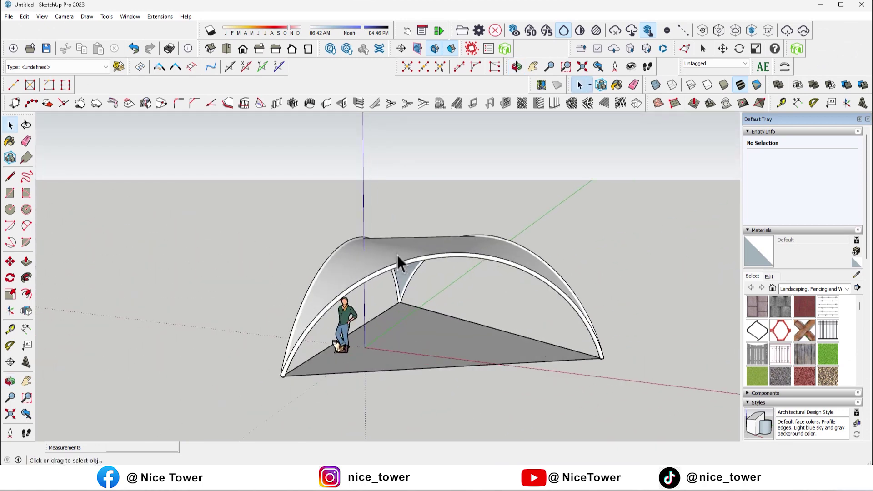
{"action": "scroll", "coordinate": [399, 259], "scroll_direction": "up", "scroll_amount": 5}
{"action": "scroll", "coordinate": [411, 293], "scroll_direction": "up", "scroll_amount": 3}
{"action": "left_click_drag", "start_coordinate": [412, 294], "coordinate": [417, 294]}
{"action": "key", "text": "space"}
{"action": "left_click", "coordinate": [416, 295]}
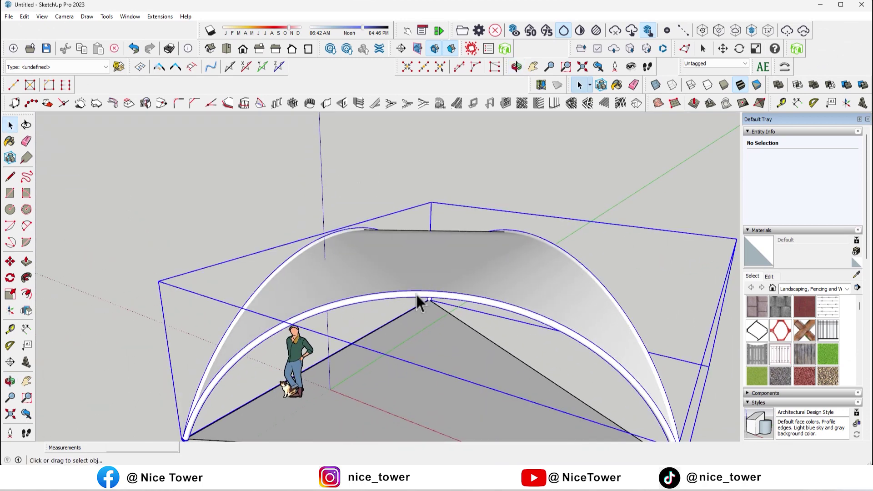
Paint the arch tubes dark grey with Color M06 from the Colors category
{"action": "left_click", "coordinate": [790, 287]}
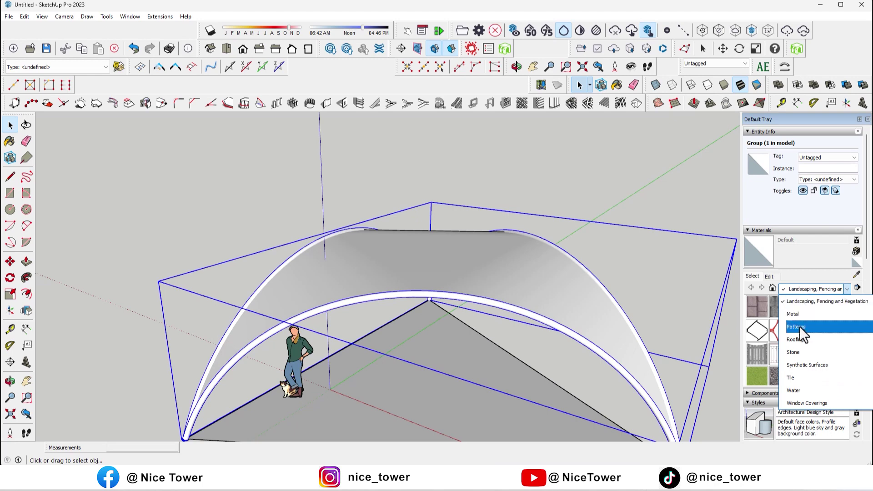
{"action": "scroll", "coordinate": [800, 348], "scroll_direction": "down", "scroll_amount": 1}
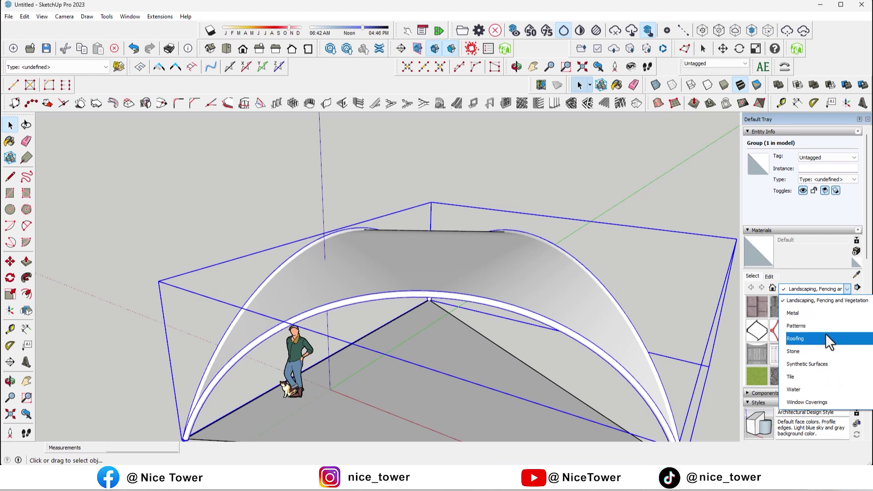
{"action": "scroll", "coordinate": [815, 379], "scroll_direction": "up", "scroll_amount": 3}
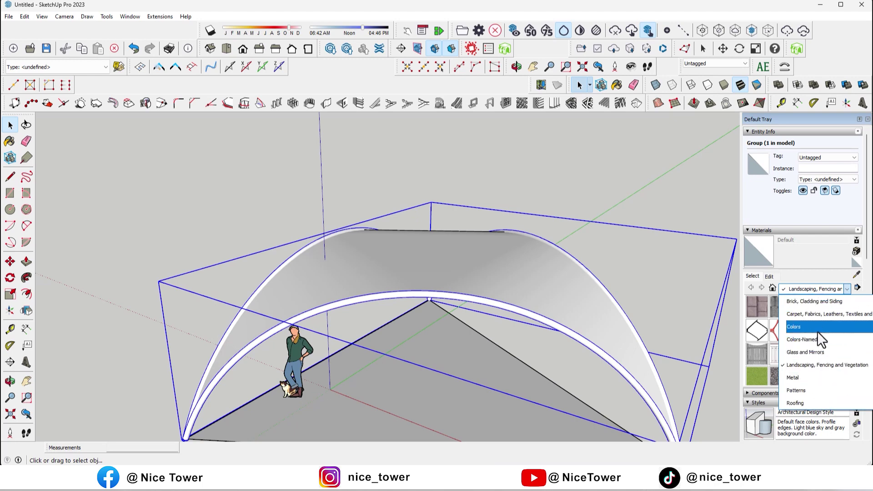
{"action": "left_click", "coordinate": [818, 332]}
{"action": "scroll", "coordinate": [818, 331], "scroll_direction": "down", "scroll_amount": 2}
{"action": "scroll", "coordinate": [814, 331], "scroll_direction": "down", "scroll_amount": 3}
{"action": "scroll", "coordinate": [813, 329], "scroll_direction": "down", "scroll_amount": 2}
{"action": "scroll", "coordinate": [811, 330], "scroll_direction": "down", "scroll_amount": 1}
{"action": "scroll", "coordinate": [809, 329], "scroll_direction": "down", "scroll_amount": 1}
{"action": "scroll", "coordinate": [804, 328], "scroll_direction": "down", "scroll_amount": 1}
{"action": "left_click", "coordinate": [800, 351]}
{"action": "left_click", "coordinate": [582, 326]}
{"action": "mouse_move", "coordinate": [539, 341]}
{"action": "middle_mouse_down"}
{"action": "mouse_move", "coordinate": [605, 265]}
{"action": "mouse_move", "coordinate": [567, 323]}
{"action": "middle_mouse_up"}
{"action": "key", "text": "space"}
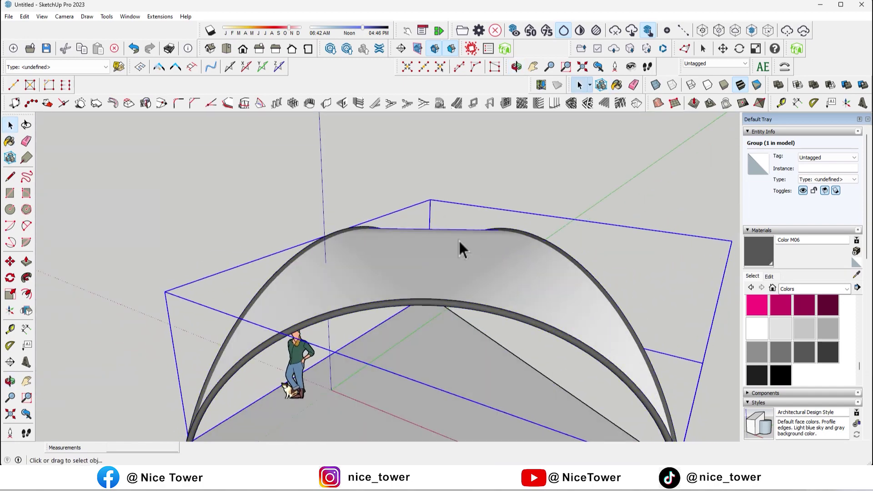
Paint the canopy membrane light grey with Color M02
{"action": "left_click", "coordinate": [803, 328]}
{"action": "left_click", "coordinate": [585, 282]}
{"action": "mouse_move", "coordinate": [585, 282]}
{"action": "middle_mouse_down"}
{"action": "mouse_move", "coordinate": [60, 207]}
{"action": "mouse_move", "coordinate": [426, 195]}
{"action": "mouse_move", "coordinate": [565, 254]}
{"action": "mouse_move", "coordinate": [565, 361]}
{"action": "mouse_move", "coordinate": [402, 206]}
{"action": "mouse_move", "coordinate": [398, 364]}
{"action": "mouse_move", "coordinate": [445, 199]}
{"action": "mouse_move", "coordinate": [324, 152]}
{"action": "mouse_move", "coordinate": [364, 171]}
{"action": "middle_mouse_up"}
{"action": "left_click", "coordinate": [10, 125]}
Move the triangular base group along the red axis to sit beside the canopy
{"action": "mouse_move", "coordinate": [220, 195]}
{"action": "middle_mouse_down"}
{"action": "mouse_move", "coordinate": [345, 331]}
{"action": "mouse_move", "coordinate": [366, 317]}
{"action": "middle_mouse_up"}
{"action": "left_click", "coordinate": [366, 318]}
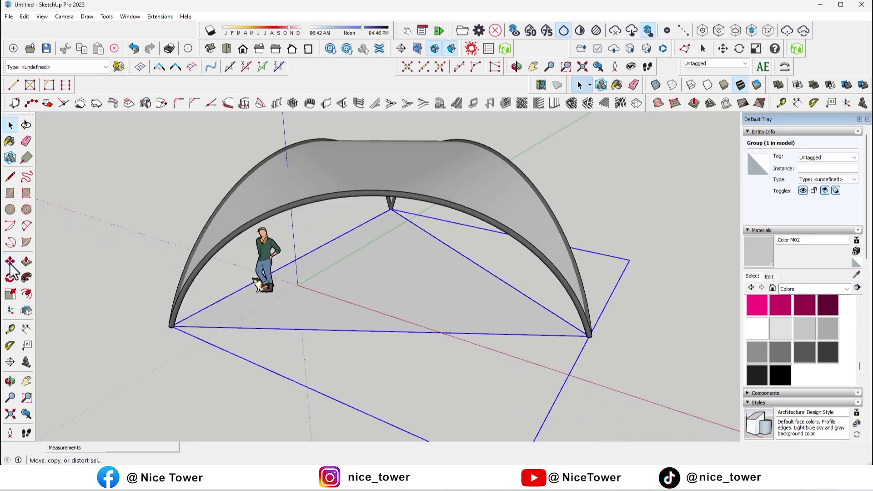
{"action": "left_click", "coordinate": [10, 262]}
{"action": "scroll", "coordinate": [271, 256], "scroll_direction": "down", "scroll_amount": 2}
{"action": "left_click", "coordinate": [198, 310]}
{"action": "scroll", "coordinate": [195, 305], "scroll_direction": "down", "scroll_amount": 1}
{"action": "type", "text": "1000"}
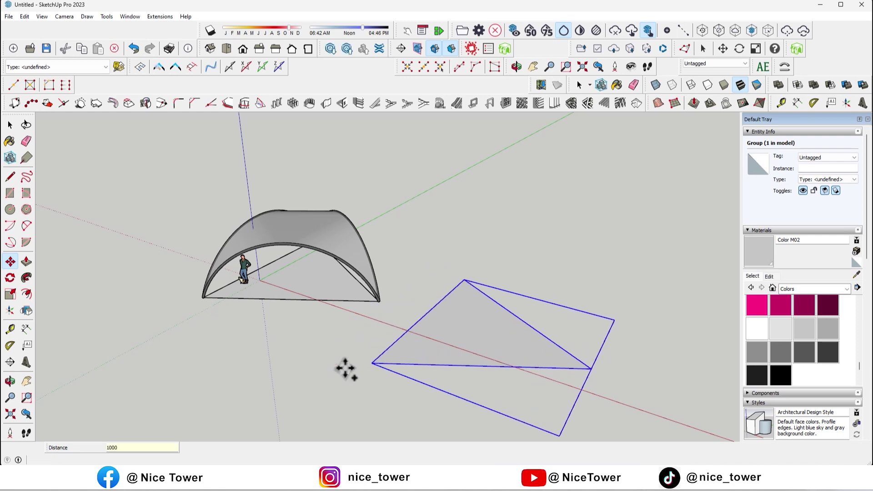
{"action": "key", "text": "Return"}
{"action": "key", "text": "space"}
{"action": "left_click", "coordinate": [384, 264]}
{"action": "mouse_move", "coordinate": [384, 264]}
{"action": "middle_mouse_down"}
{"action": "mouse_move", "coordinate": [454, 437]}
{"action": "mouse_move", "coordinate": [487, 367]}
{"action": "middle_mouse_up"}
{"action": "scroll", "coordinate": [486, 367], "scroll_direction": "up", "scroll_amount": 2}
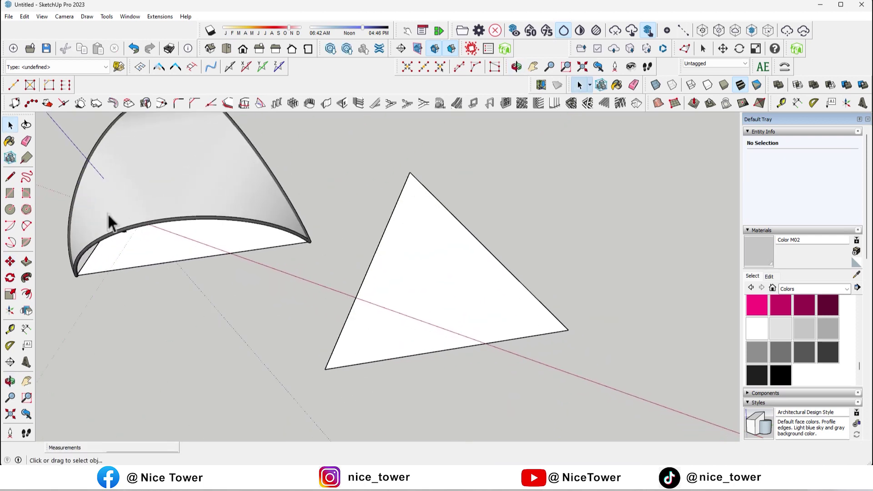
Draw three median lines from each triangle corner to the opposite edge's midpoint
{"action": "left_click", "coordinate": [9, 180]}
{"action": "left_click", "coordinate": [569, 330]}
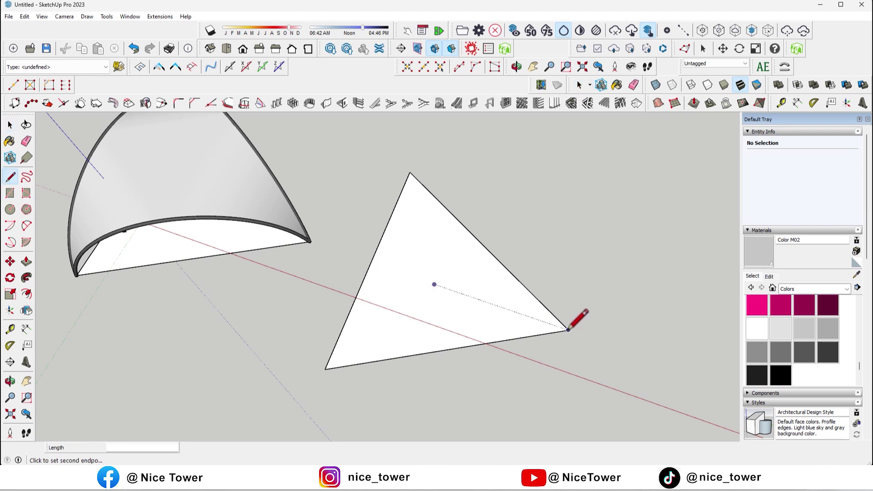
{"action": "left_click", "coordinate": [370, 262]}
{"action": "key", "text": "space"}
{"action": "left_click", "coordinate": [325, 370]}
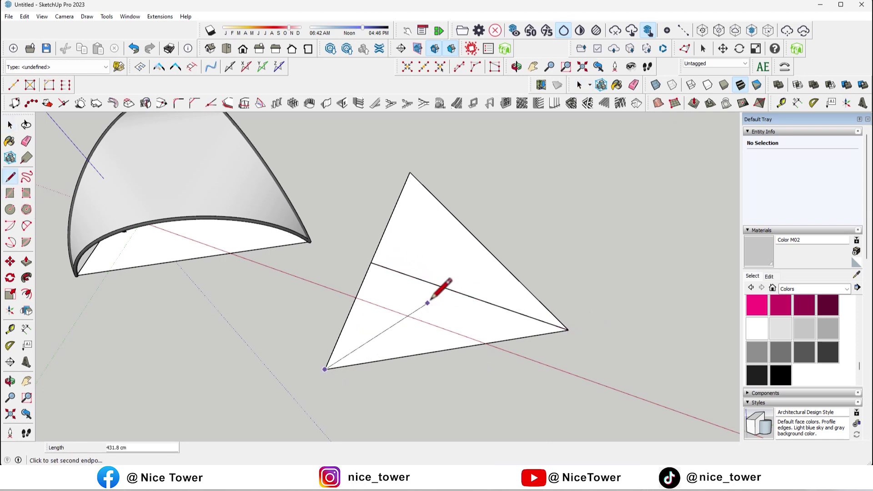
{"action": "left_click", "coordinate": [484, 246]}
{"action": "key", "text": "space"}
{"action": "key", "text": "l"}
{"action": "left_click", "coordinate": [448, 349]}
{"action": "key", "text": "space"}
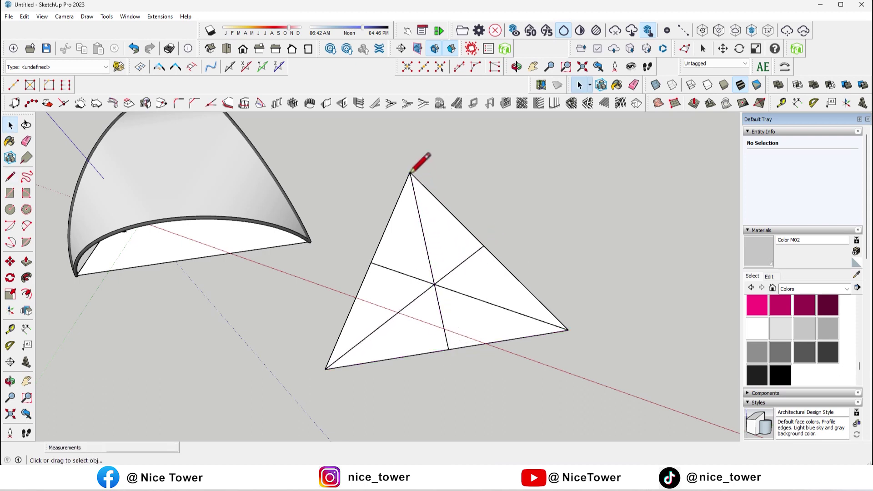
{"action": "mouse_move", "coordinate": [413, 214]}
{"action": "middle_mouse_down"}
{"action": "mouse_move", "coordinate": [68, 170]}
{"action": "mouse_move", "coordinate": [305, 285]}
{"action": "middle_mouse_up"}
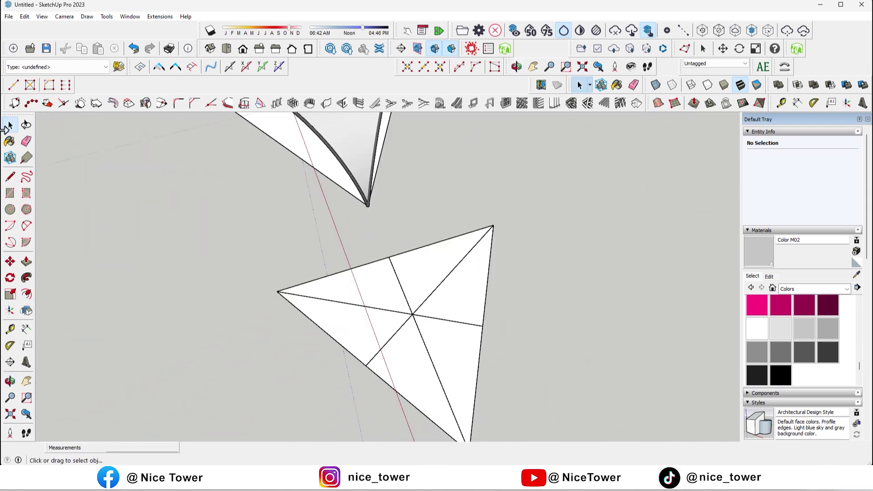
Draw a 60 cm circle centred where the medians cross
{"action": "left_click", "coordinate": [14, 207]}
{"action": "middle_click_drag", "start_coordinate": [399, 284], "coordinate": [392, 284]}
{"action": "left_click", "coordinate": [392, 284]}
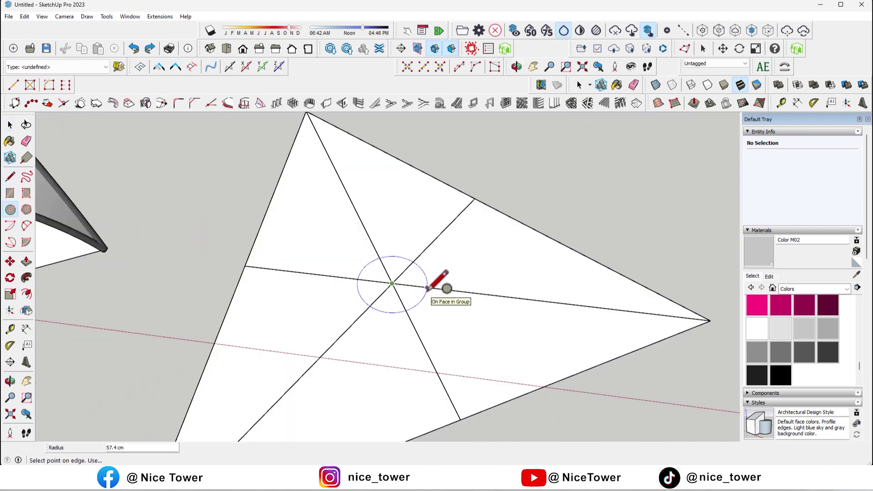
{"action": "type", "text": "60"}
{"action": "key", "text": "Return"}
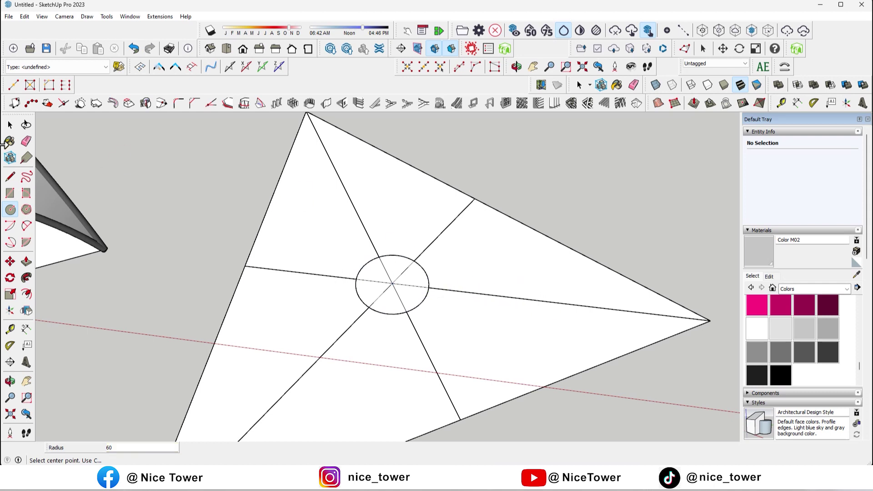
Draw a larger ring around the triangle's centre with three small circles on its line crossings
{"action": "left_click", "coordinate": [392, 284]}
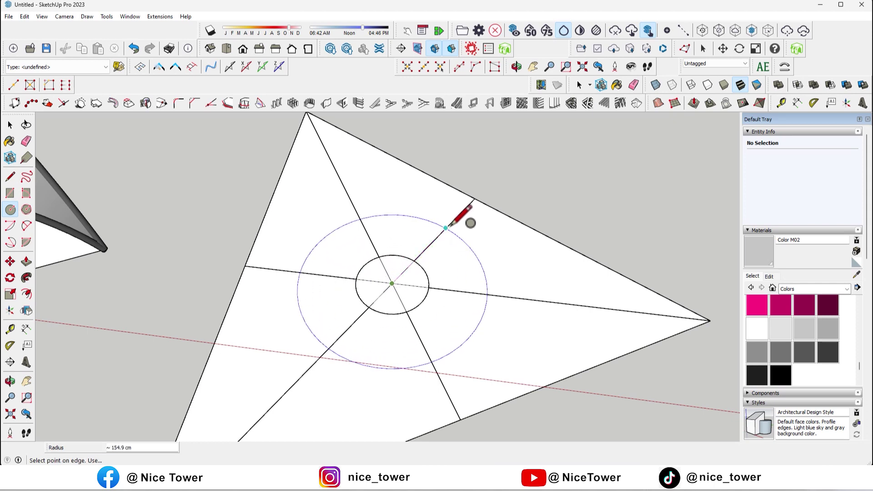
{"action": "left_click", "coordinate": [445, 228]}
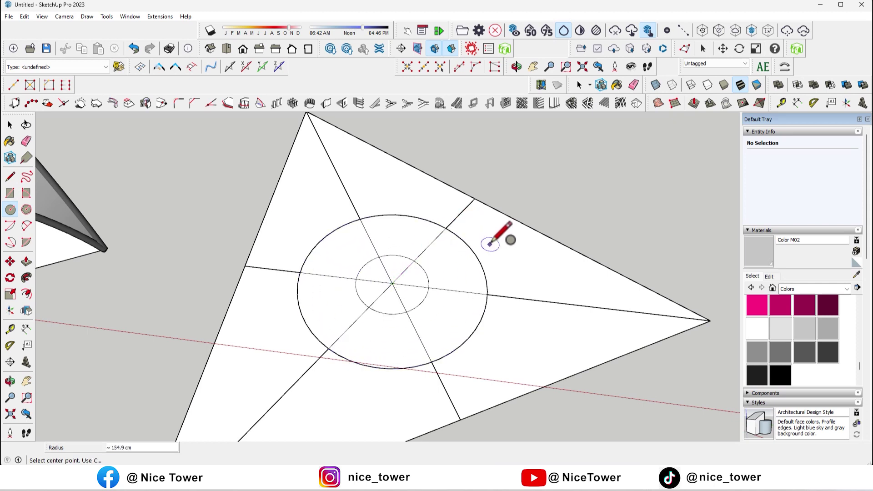
{"action": "left_click", "coordinate": [12, 212]}
{"action": "left_click", "coordinate": [487, 294]}
{"action": "type", "text": "40"}
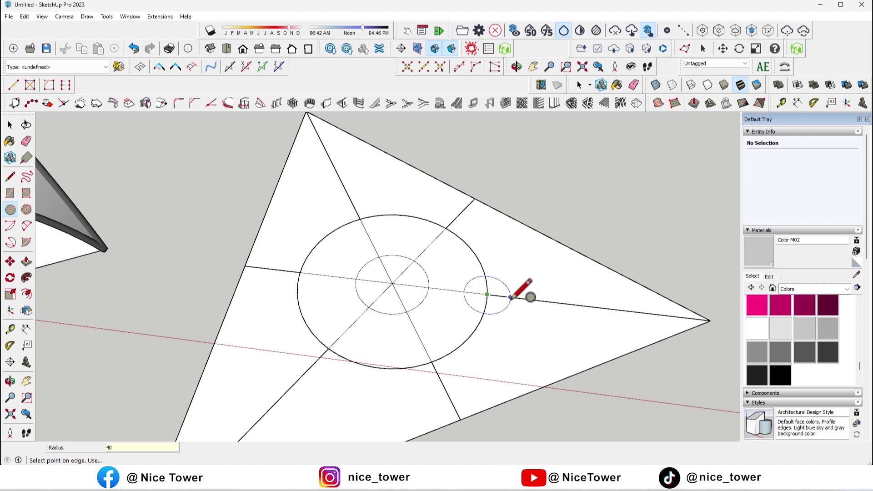
{"action": "left_click", "coordinate": [392, 284]}
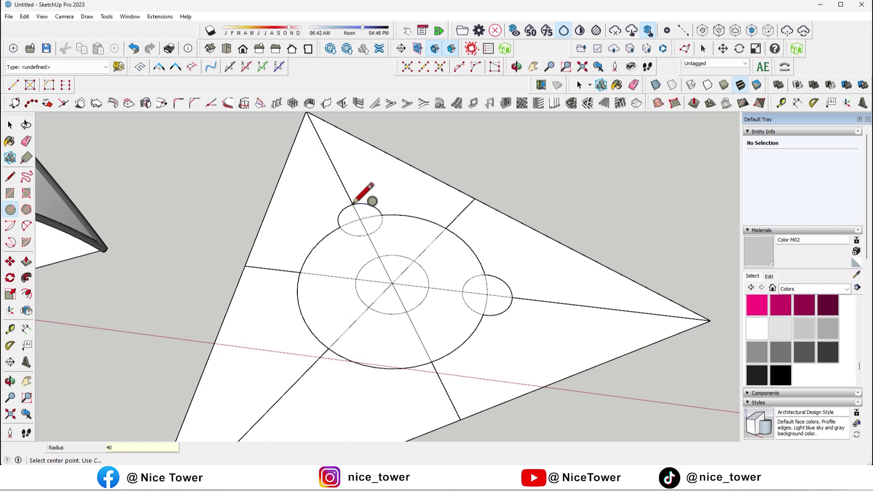
{"action": "scroll", "coordinate": [395, 304], "scroll_direction": "down", "scroll_amount": 2}
{"action": "left_click", "coordinate": [348, 335]}
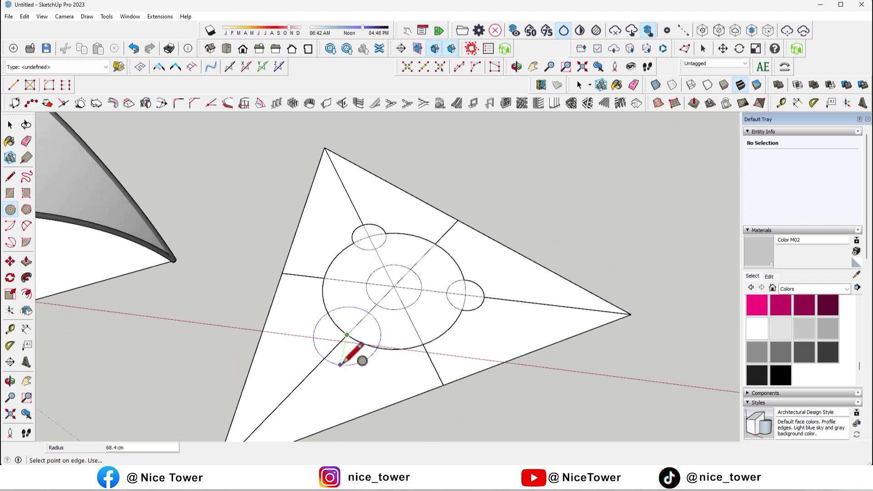
{"action": "scroll", "coordinate": [505, 304], "scroll_direction": "up", "scroll_amount": 2}
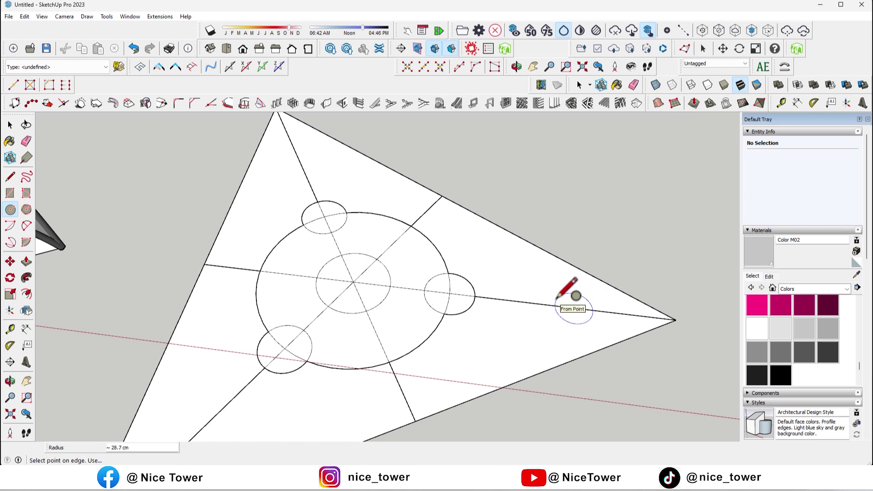
Add a 250 cm radius outer circle with small circles where it meets the lines
{"action": "left_click", "coordinate": [353, 282]}
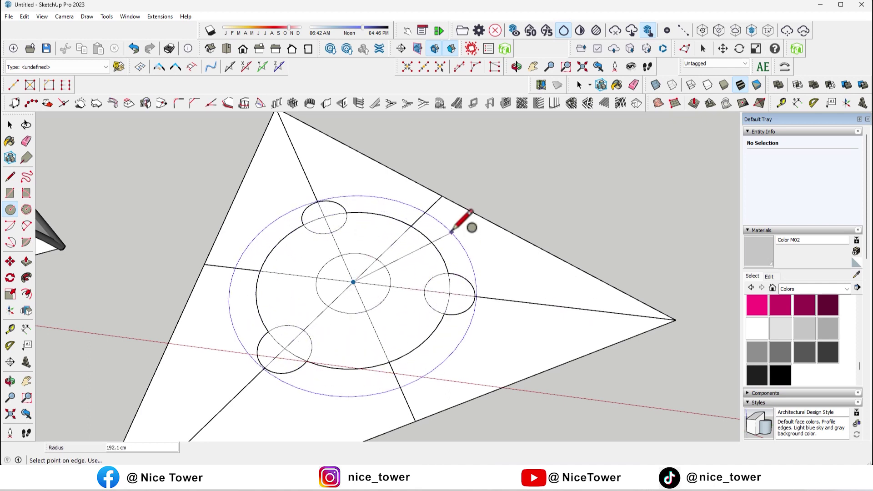
{"action": "left_click", "coordinate": [442, 196]}
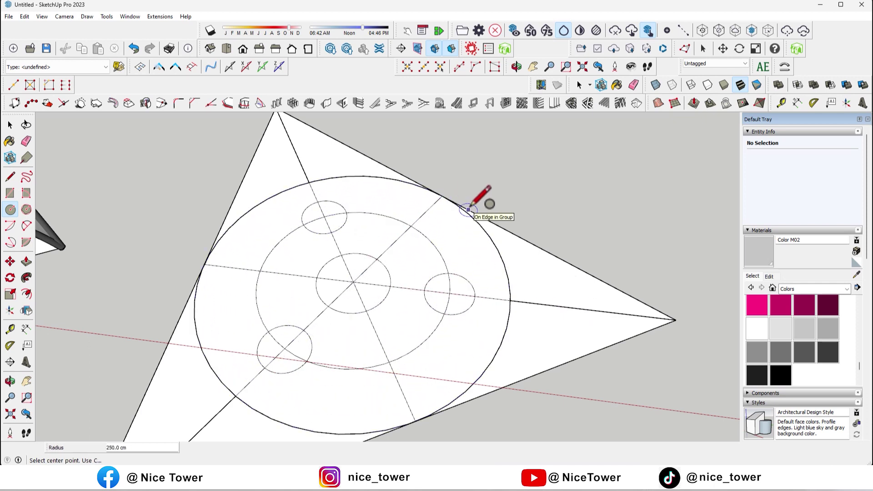
{"action": "left_click", "coordinate": [510, 300]}
{"action": "type", "text": "20"}
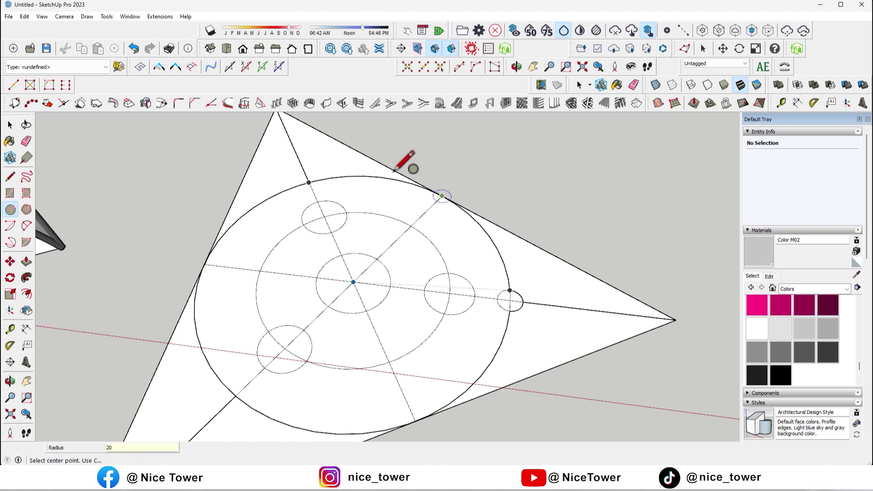
{"action": "left_click", "coordinate": [309, 182]}
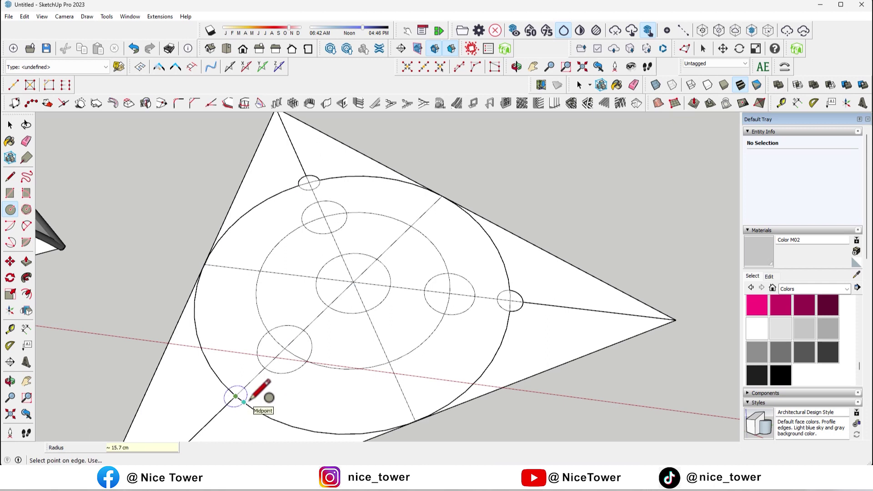
{"action": "scroll", "coordinate": [296, 273], "scroll_direction": "down", "scroll_amount": 2}
{"action": "key", "text": "space"}
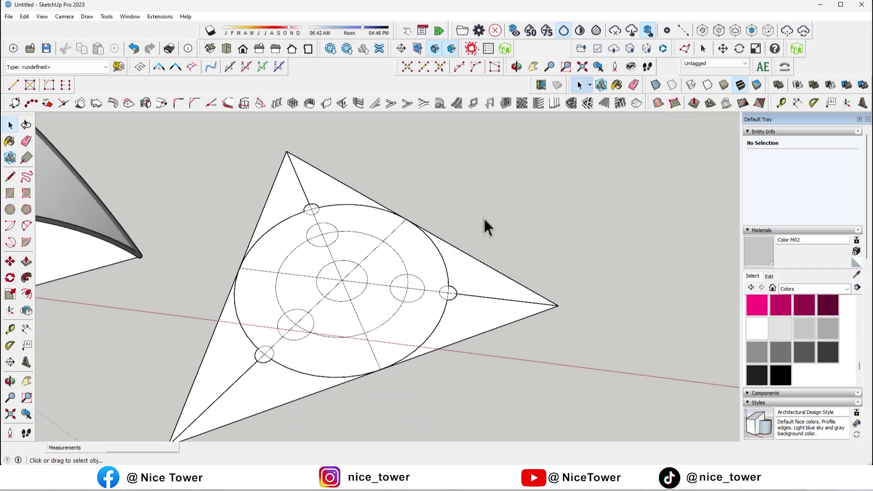
{"action": "scroll", "coordinate": [289, 218], "scroll_direction": "up", "scroll_amount": 1}
Delete a guide arc and erase the horizontal guide line and diagonal arc pieces
{"action": "left_click", "coordinate": [289, 218]}
{"action": "key", "text": "e"}
{"action": "mouse_move", "coordinate": [291, 217]}
{"action": "left_mouse_down"}
{"action": "mouse_move", "coordinate": [278, 288]}
{"action": "mouse_move", "coordinate": [335, 262]}
{"action": "mouse_move", "coordinate": [318, 214]}
{"action": "mouse_move", "coordinate": [343, 231]}
{"action": "left_mouse_up"}
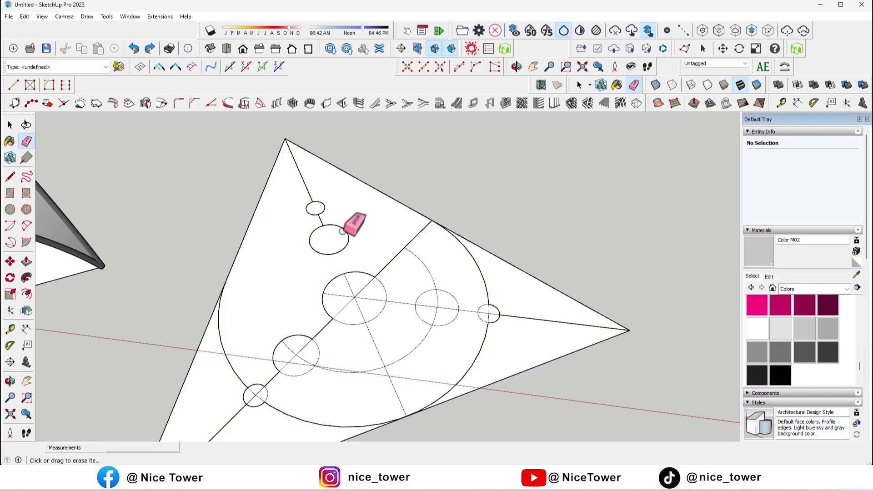
{"action": "scroll", "coordinate": [342, 231], "scroll_direction": "up", "scroll_amount": 2}
{"action": "scroll", "coordinate": [302, 186], "scroll_direction": "down", "scroll_amount": 2}
{"action": "mouse_move", "coordinate": [396, 228]}
{"action": "left_mouse_down"}
{"action": "mouse_move", "coordinate": [483, 303]}
{"action": "mouse_move", "coordinate": [405, 292]}
{"action": "left_mouse_up"}
Erase the remaining arcs, cross lines, big arc and bottom line, leaving only circles
{"action": "left_click", "coordinate": [488, 332]}
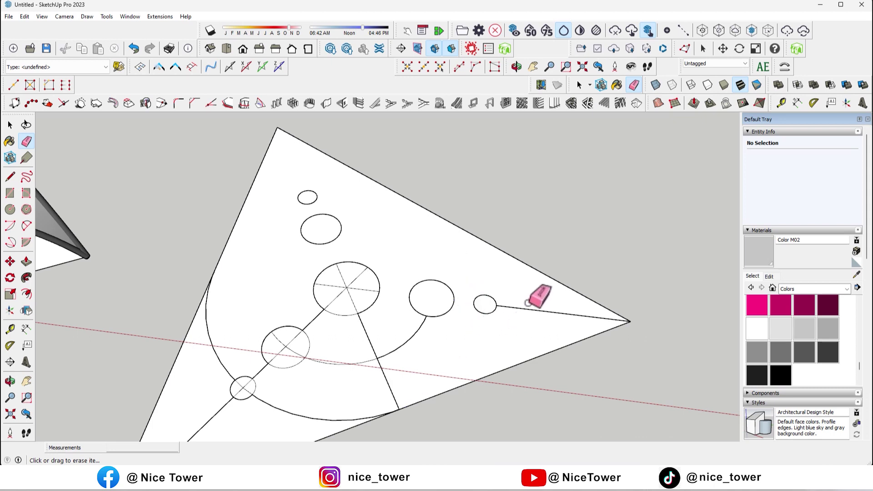
{"action": "left_click_drag", "start_coordinate": [469, 332], "coordinate": [383, 366]}
{"action": "left_click_drag", "start_coordinate": [343, 303], "coordinate": [355, 301]}
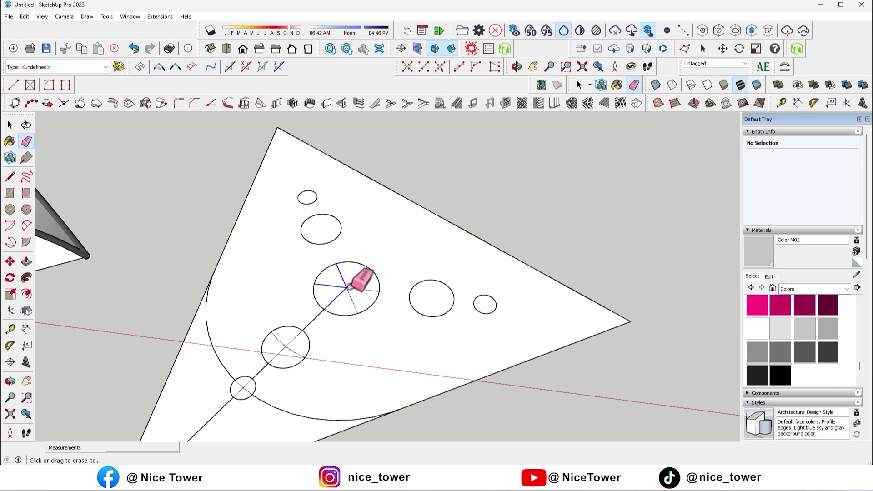
{"action": "mouse_move", "coordinate": [279, 330]}
{"action": "left_mouse_down"}
{"action": "mouse_move", "coordinate": [287, 355]}
{"action": "mouse_move", "coordinate": [263, 421]}
{"action": "mouse_move", "coordinate": [225, 364]}
{"action": "mouse_move", "coordinate": [262, 426]}
{"action": "left_mouse_up"}
{"action": "mouse_move", "coordinate": [261, 425]}
{"action": "middle_mouse_down"}
{"action": "mouse_move", "coordinate": [455, 314]}
{"action": "mouse_move", "coordinate": [303, 310]}
{"action": "middle_mouse_up"}
Select the triangle group and bring up its context menu
{"action": "key", "text": "space"}
{"action": "left_click", "coordinate": [528, 318]}
{"action": "right_click", "coordinate": [529, 320]}
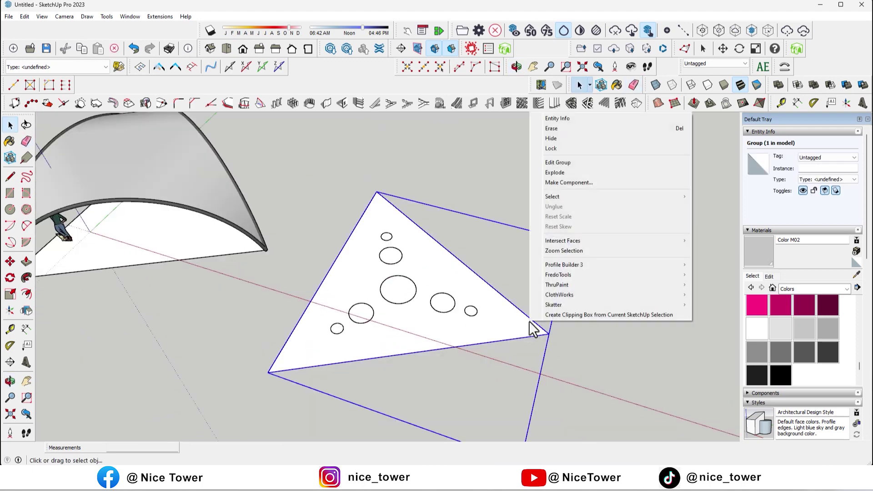
Explode the triangle group and regroup all its connected geometry as a new group
{"action": "left_click", "coordinate": [559, 173]}
{"action": "triple_click", "coordinate": [457, 285]}
{"action": "middle_click_drag", "start_coordinate": [457, 285], "coordinate": [563, 260]}
{"action": "scroll", "coordinate": [564, 260], "scroll_direction": "down", "scroll_amount": 2}
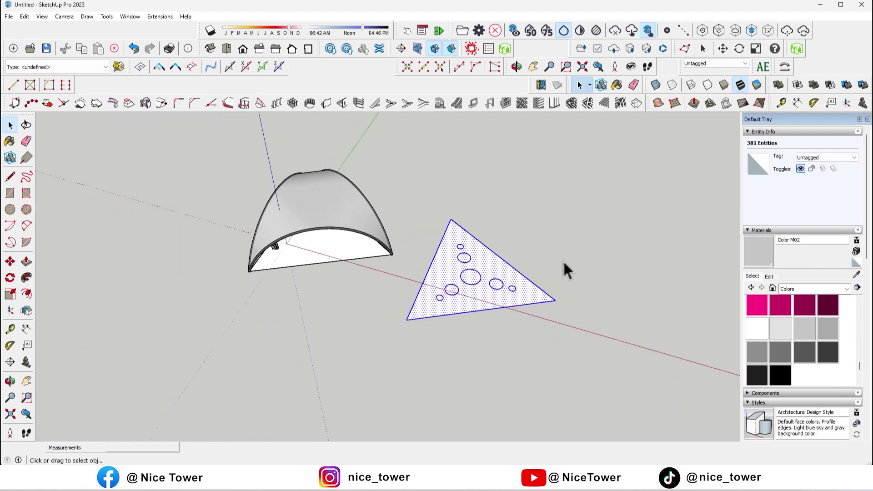
{"action": "scroll", "coordinate": [491, 268], "scroll_direction": "up", "scroll_amount": 2}
{"action": "right_click", "coordinate": [489, 266]}
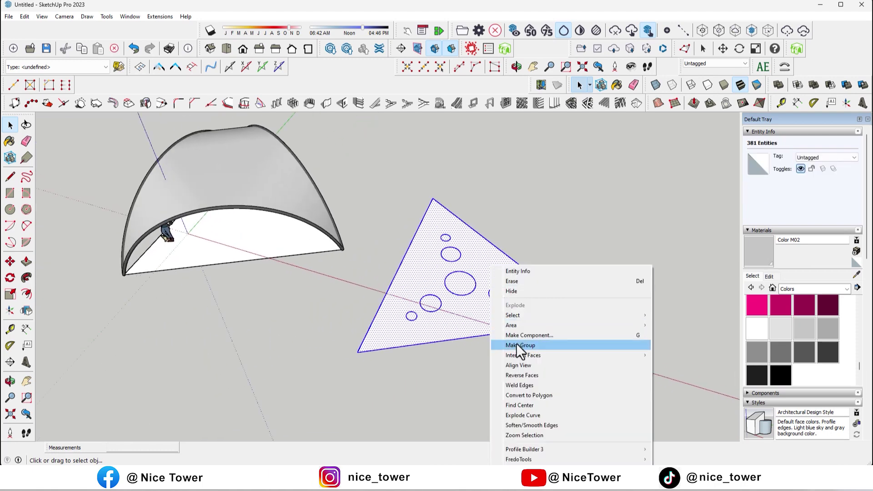
{"action": "left_click", "coordinate": [521, 346]}
Move the triangle group 1000 along the red axis
{"action": "left_click", "coordinate": [10, 262]}
{"action": "scroll", "coordinate": [440, 212], "scroll_direction": "down", "scroll_amount": 2}
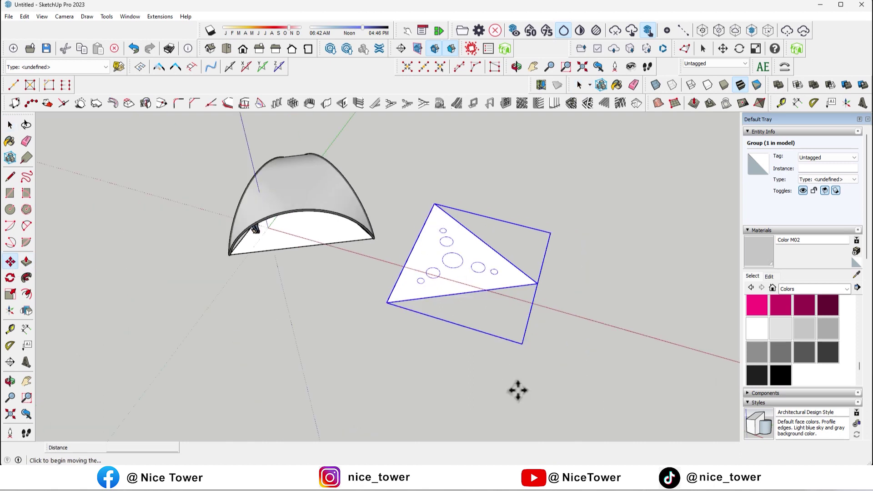
{"action": "left_click", "coordinate": [516, 390]}
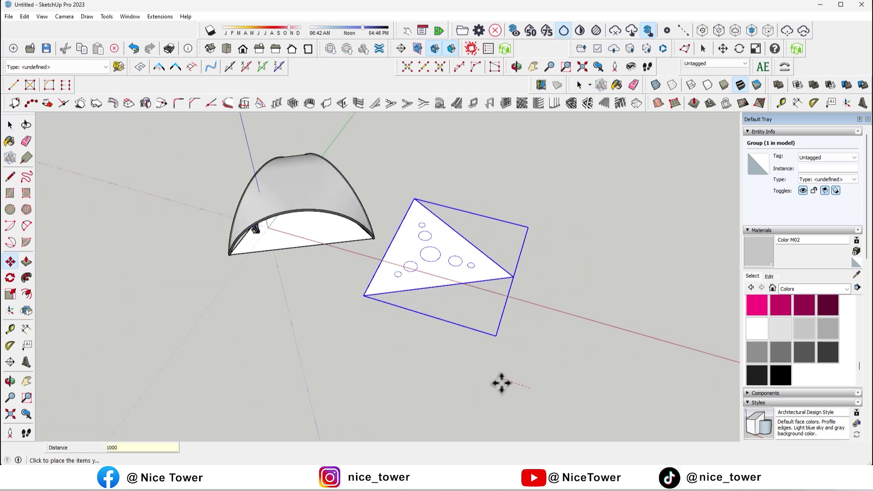
{"action": "type", "text": "0"}
{"action": "key", "text": "Return"}
Lift the triangle so it hovers directly above the arched dome
{"action": "middle_click_drag", "start_coordinate": [317, 277], "coordinate": [371, 172]}
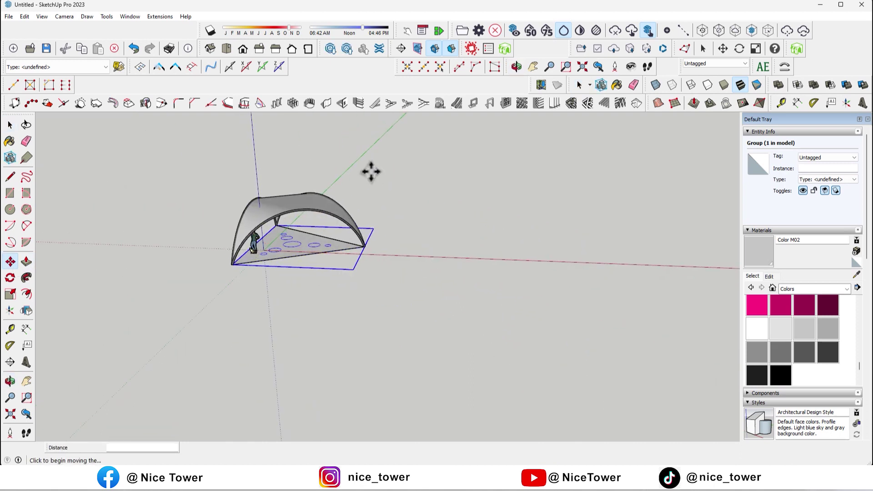
{"action": "left_click", "coordinate": [365, 248]}
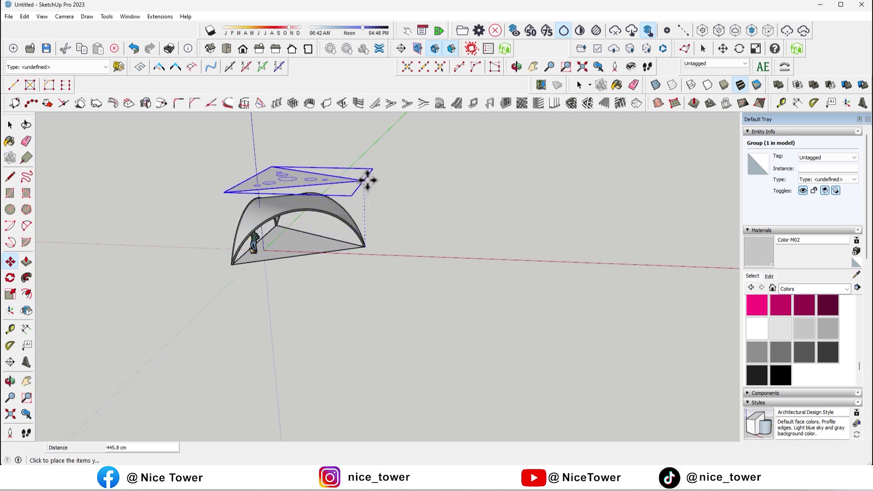
{"action": "left_click", "coordinate": [368, 180]}
{"action": "middle_click_drag", "start_coordinate": [418, 207], "coordinate": [347, 275]}
{"action": "key", "text": "space"}
{"action": "scroll", "coordinate": [282, 155], "scroll_direction": "up", "scroll_amount": 3}
{"action": "mouse_move", "coordinate": [282, 154]}
{"action": "middle_mouse_down"}
{"action": "mouse_move", "coordinate": [253, 156]}
{"action": "mouse_move", "coordinate": [362, 162]}
{"action": "middle_mouse_up"}
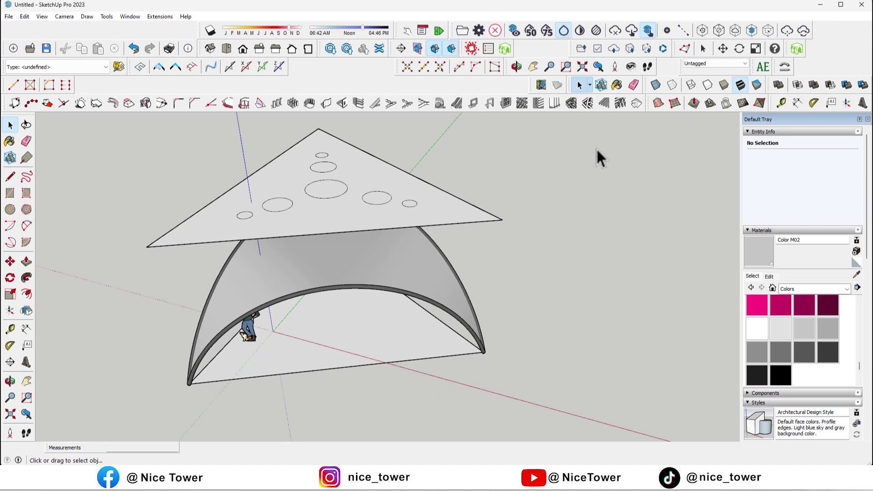
Float the Sandbox toolbar and drape the triangle's circles onto the dome's top
{"action": "mouse_move", "coordinate": [647, 99]}
{"action": "left_mouse_down"}
{"action": "mouse_move", "coordinate": [538, 142]}
{"action": "mouse_move", "coordinate": [479, 140]}
{"action": "left_mouse_up"}
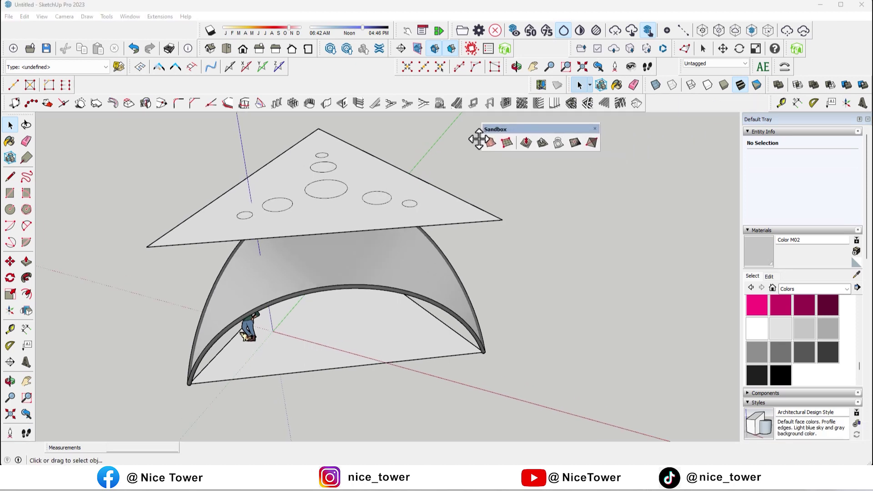
{"action": "middle_click_drag", "start_coordinate": [484, 167], "coordinate": [425, 207]}
{"action": "left_click", "coordinate": [425, 206]}
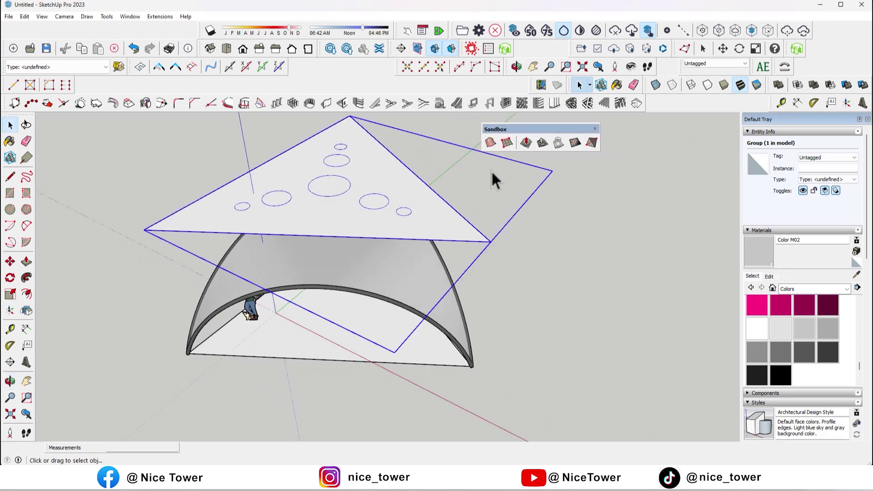
{"action": "left_click", "coordinate": [559, 144]}
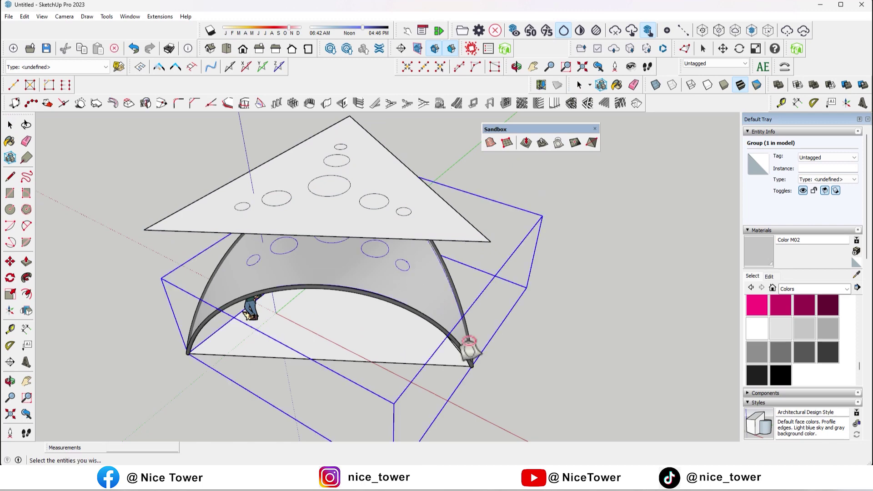
{"action": "left_click", "coordinate": [468, 351]}
{"action": "middle_click_drag", "start_coordinate": [468, 351], "coordinate": [265, 231]}
{"action": "mouse_move", "coordinate": [266, 231]}
{"action": "left_mouse_down"}
{"action": "mouse_move", "coordinate": [111, 253]}
{"action": "mouse_move", "coordinate": [121, 289]}
{"action": "mouse_move", "coordinate": [511, 398]}
{"action": "mouse_move", "coordinate": [555, 285]}
{"action": "mouse_move", "coordinate": [336, 228]}
{"action": "mouse_move", "coordinate": [260, 218]}
{"action": "mouse_move", "coordinate": [295, 310]}
{"action": "mouse_move", "coordinate": [378, 400]}
{"action": "mouse_move", "coordinate": [491, 419]}
{"action": "mouse_move", "coordinate": [431, 317]}
{"action": "mouse_move", "coordinate": [486, 351]}
{"action": "mouse_move", "coordinate": [542, 296]}
{"action": "mouse_move", "coordinate": [513, 314]}
{"action": "left_mouse_up"}
Delete the flat triangle roof panel hovering above the dome
{"action": "key", "text": "space"}
{"action": "left_click", "coordinate": [419, 239]}
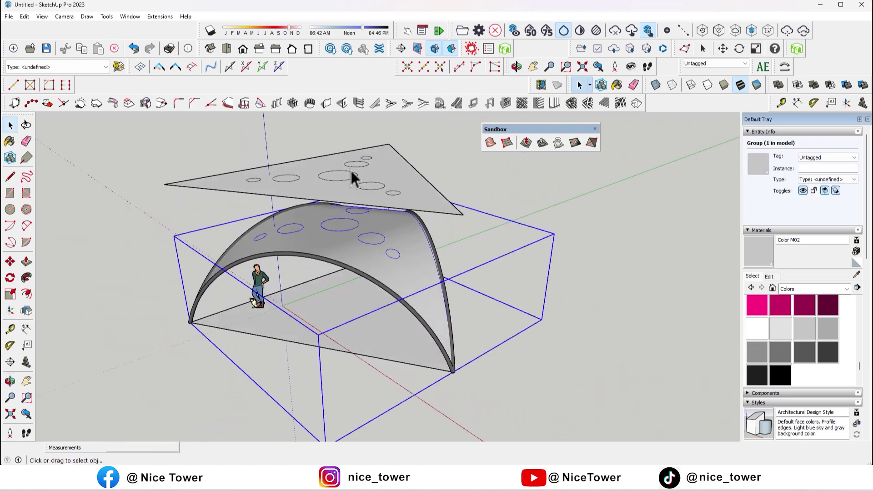
{"action": "scroll", "coordinate": [398, 196], "scroll_direction": "up", "scroll_amount": 3}
{"action": "left_click", "coordinate": [299, 210]}
{"action": "key", "text": "Delete"}
{"action": "mouse_move", "coordinate": [300, 209]}
{"action": "middle_mouse_down"}
{"action": "mouse_move", "coordinate": [410, 355]}
{"action": "mouse_move", "coordinate": [348, 252]}
{"action": "middle_mouse_up"}
Select the dome group and bring up its context menu
{"action": "left_click", "coordinate": [380, 292]}
{"action": "scroll", "coordinate": [380, 292], "scroll_direction": "up", "scroll_amount": 3}
{"action": "right_click", "coordinate": [378, 285]}
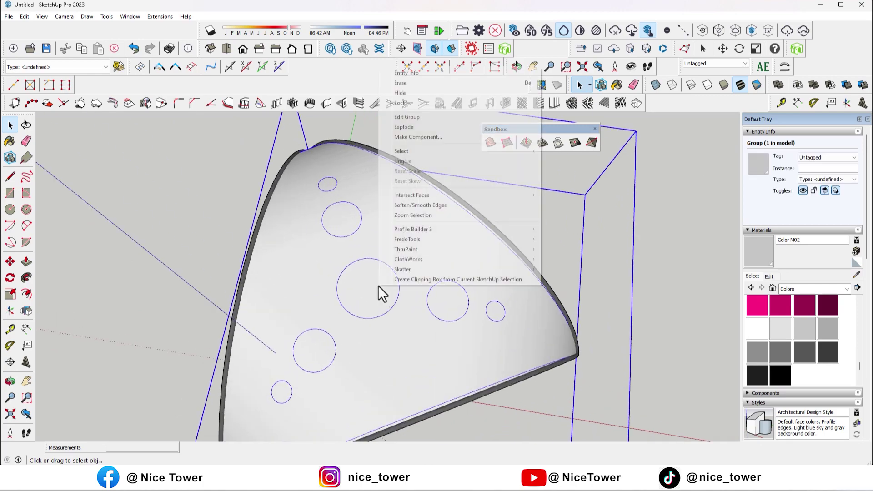
Edit the dome group and delete the first projected circle faces to open holes
{"action": "left_click", "coordinate": [408, 130]}
{"action": "scroll", "coordinate": [348, 255], "scroll_direction": "down", "scroll_amount": 3}
{"action": "left_click", "coordinate": [361, 279]}
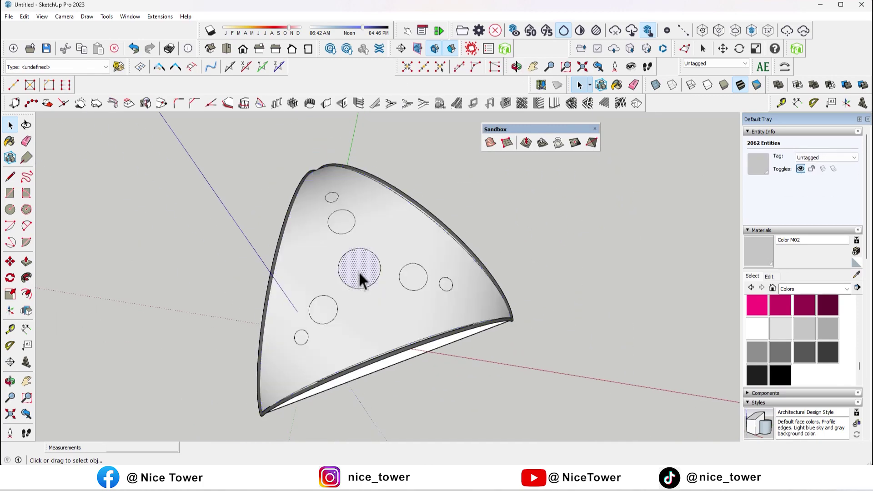
{"action": "key", "text": "Delete"}
{"action": "scroll", "coordinate": [484, 271], "scroll_direction": "up", "scroll_amount": 5}
{"action": "key", "text": "Delete"}
{"action": "scroll", "coordinate": [505, 309], "scroll_direction": "down", "scroll_amount": 5}
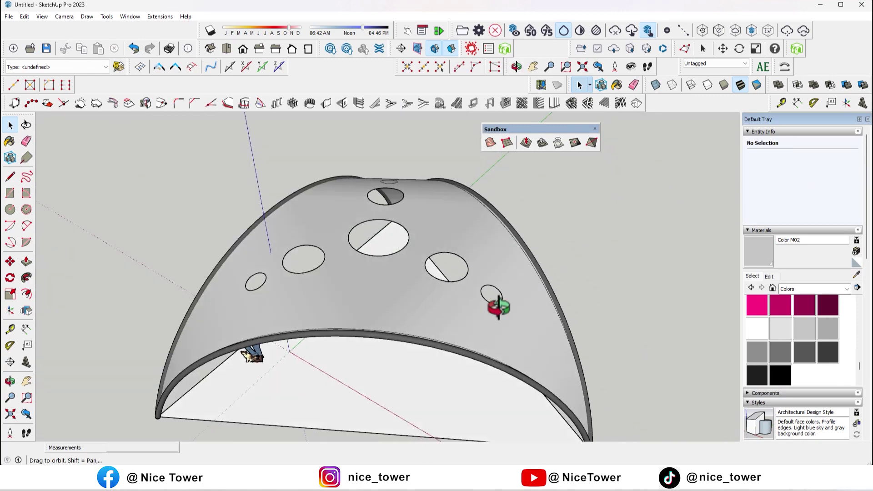
{"action": "scroll", "coordinate": [501, 319], "scroll_direction": "down", "scroll_amount": 3}
{"action": "scroll", "coordinate": [409, 296], "scroll_direction": "up", "scroll_amount": 5}
{"action": "middle_click_drag", "start_coordinate": [409, 295], "coordinate": [252, 312]}
Delete the remaining lower circle face so every circle is a hole
{"action": "key", "text": "space"}
{"action": "scroll", "coordinate": [436, 379], "scroll_direction": "up", "scroll_amount": 3}
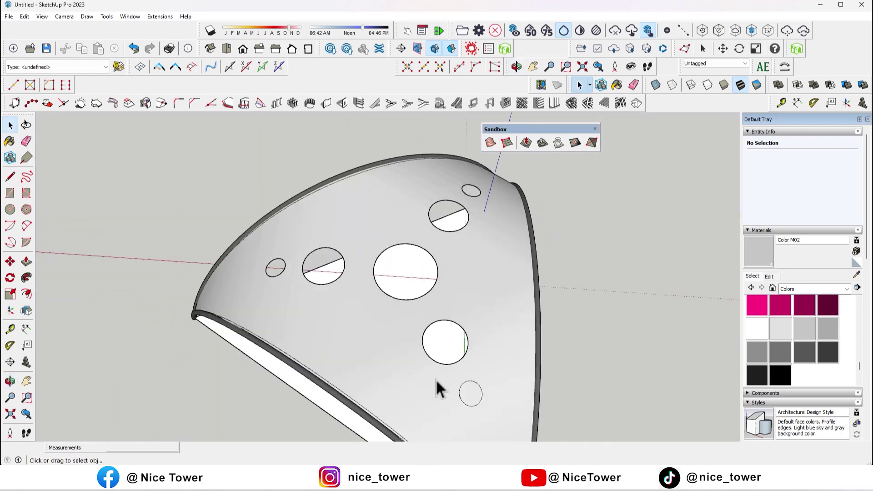
{"action": "scroll", "coordinate": [467, 402], "scroll_direction": "up", "scroll_amount": 4}
{"action": "scroll", "coordinate": [419, 362], "scroll_direction": "up", "scroll_amount": 3}
{"action": "scroll", "coordinate": [419, 363], "scroll_direction": "up", "scroll_amount": 2}
{"action": "left_click", "coordinate": [410, 314]}
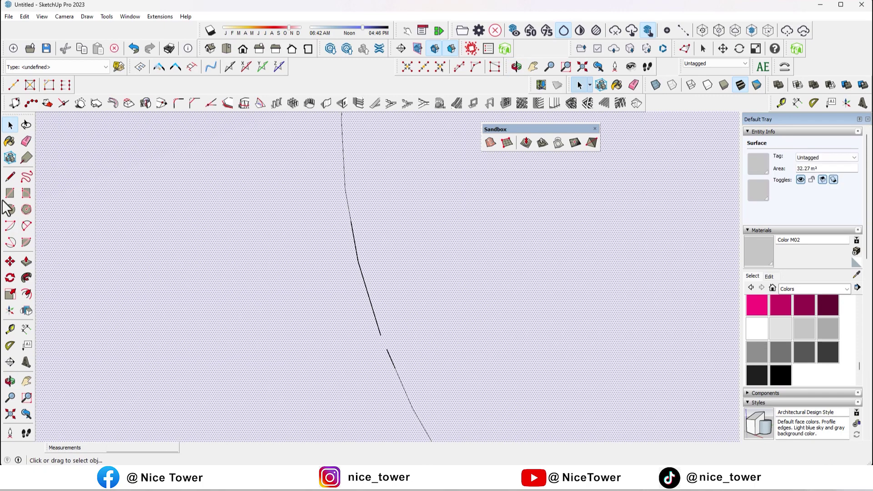
{"action": "scroll", "coordinate": [387, 346], "scroll_direction": "down", "scroll_amount": 3}
{"action": "scroll", "coordinate": [332, 322], "scroll_direction": "down", "scroll_amount": 3}
{"action": "key", "text": "space"}
{"action": "left_click", "coordinate": [446, 274]}
{"action": "key", "text": "Delete"}
{"action": "scroll", "coordinate": [446, 275], "scroll_direction": "down", "scroll_amount": 5}
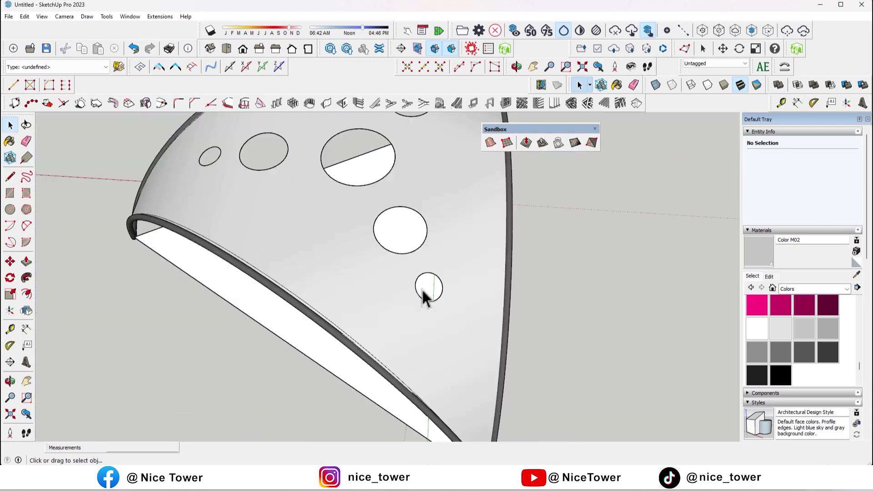
{"action": "scroll", "coordinate": [425, 289], "scroll_direction": "down", "scroll_amount": 5}
{"action": "mouse_move", "coordinate": [441, 277]}
{"action": "middle_mouse_down"}
{"action": "mouse_move", "coordinate": [352, 218]}
{"action": "mouse_move", "coordinate": [259, 335]}
{"action": "mouse_move", "coordinate": [577, 214]}
{"action": "mouse_move", "coordinate": [450, 312]}
{"action": "mouse_move", "coordinate": [521, 336]}
{"action": "middle_mouse_up"}
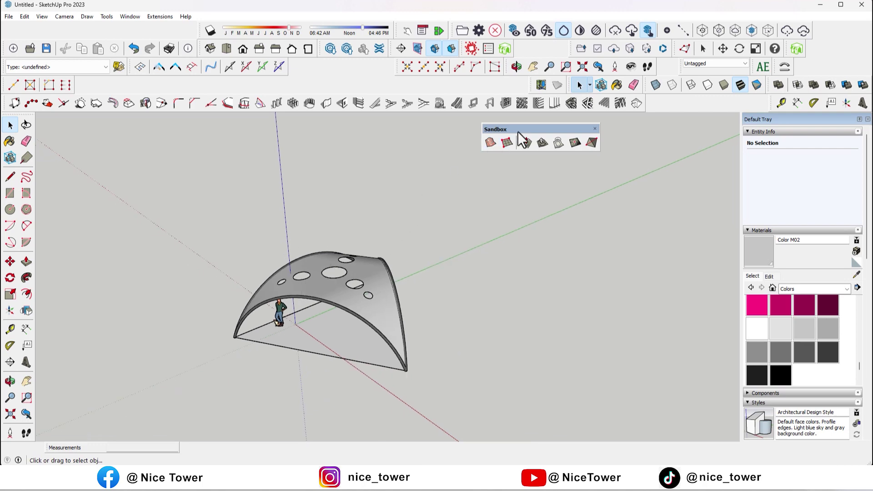
Dock the Sandbox toolbar again and orbit around the perforated dome
{"action": "left_click_drag", "start_coordinate": [519, 132], "coordinate": [466, 108]}
{"action": "mouse_move", "coordinate": [421, 92]}
{"action": "middle_mouse_down"}
{"action": "mouse_move", "coordinate": [175, 239]}
{"action": "mouse_move", "coordinate": [64, 129]}
{"action": "mouse_move", "coordinate": [257, 128]}
{"action": "mouse_move", "coordinate": [343, 275]}
{"action": "mouse_move", "coordinate": [399, 312]}
{"action": "middle_mouse_up"}
{"action": "scroll", "coordinate": [405, 301], "scroll_direction": "up", "scroll_amount": 5}
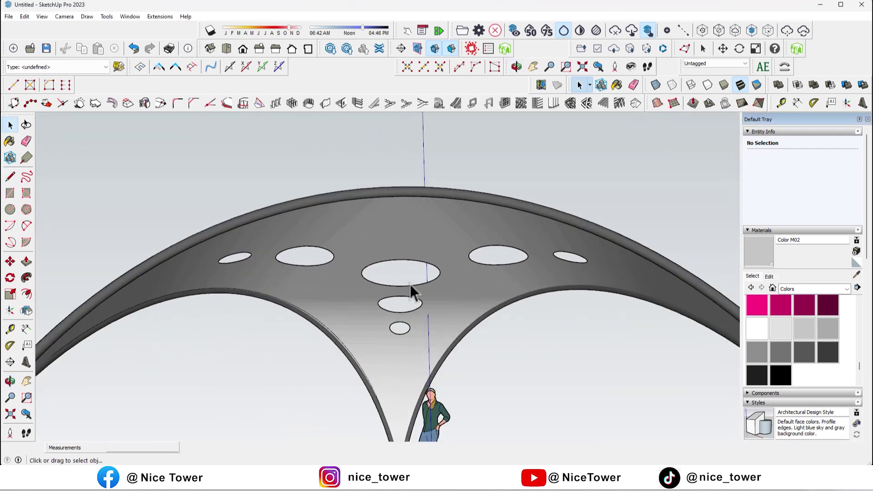
{"action": "mouse_move", "coordinate": [410, 280]}
{"action": "middle_mouse_down"}
{"action": "mouse_move", "coordinate": [396, 353]}
{"action": "mouse_move", "coordinate": [405, 268]}
{"action": "mouse_move", "coordinate": [423, 229]}
{"action": "mouse_move", "coordinate": [540, 296]}
{"action": "mouse_move", "coordinate": [458, 306]}
{"action": "mouse_move", "coordinate": [357, 291]}
{"action": "mouse_move", "coordinate": [406, 312]}
{"action": "mouse_move", "coordinate": [405, 194]}
{"action": "mouse_move", "coordinate": [351, 218]}
{"action": "mouse_move", "coordinate": [397, 346]}
{"action": "mouse_move", "coordinate": [389, 307]}
{"action": "mouse_move", "coordinate": [411, 316]}
{"action": "mouse_move", "coordinate": [403, 302]}
{"action": "mouse_move", "coordinate": [274, 290]}
{"action": "middle_mouse_up"}
{"action": "scroll", "coordinate": [387, 276], "scroll_direction": "down", "scroll_amount": 5}
Draw a six-sided polygon floor face on the ground beside the dome
{"action": "left_click", "coordinate": [274, 294]}
{"action": "scroll", "coordinate": [275, 294], "scroll_direction": "down", "scroll_amount": 1}
{"action": "left_click", "coordinate": [390, 381]}
{"action": "scroll", "coordinate": [100, 264], "scroll_direction": "down", "scroll_amount": 2}
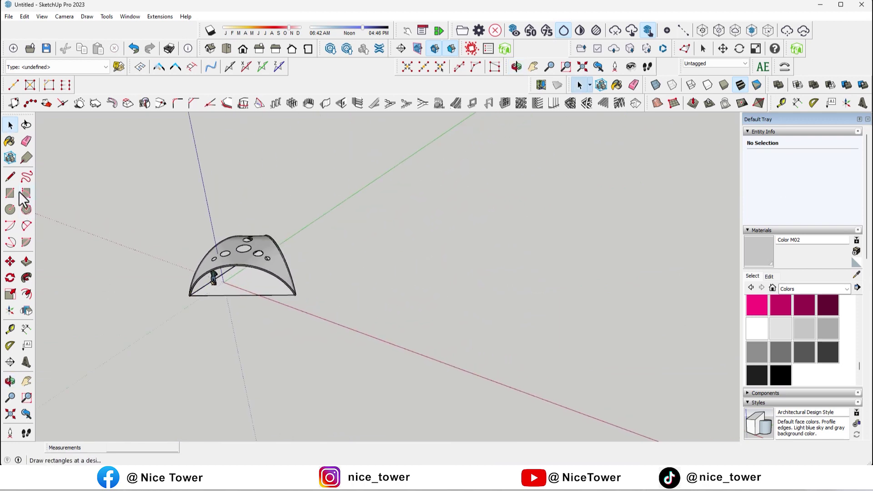
{"action": "left_click", "coordinate": [27, 210]}
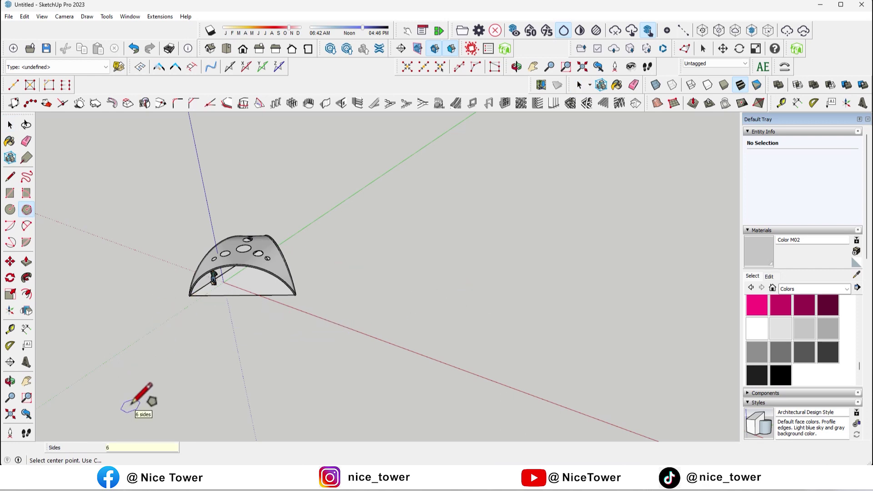
{"action": "middle_click_drag", "start_coordinate": [191, 238], "coordinate": [469, 296]}
{"action": "scroll", "coordinate": [364, 323], "scroll_direction": "up", "scroll_amount": 2}
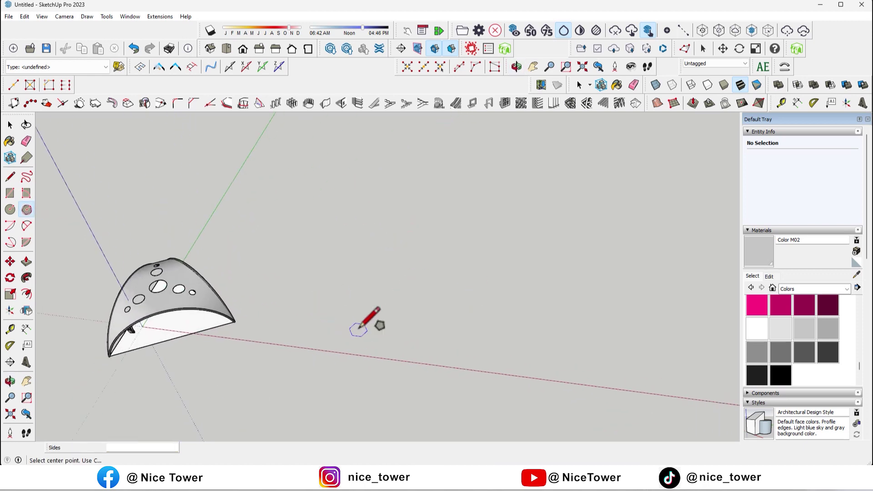
{"action": "left_click", "coordinate": [359, 330]}
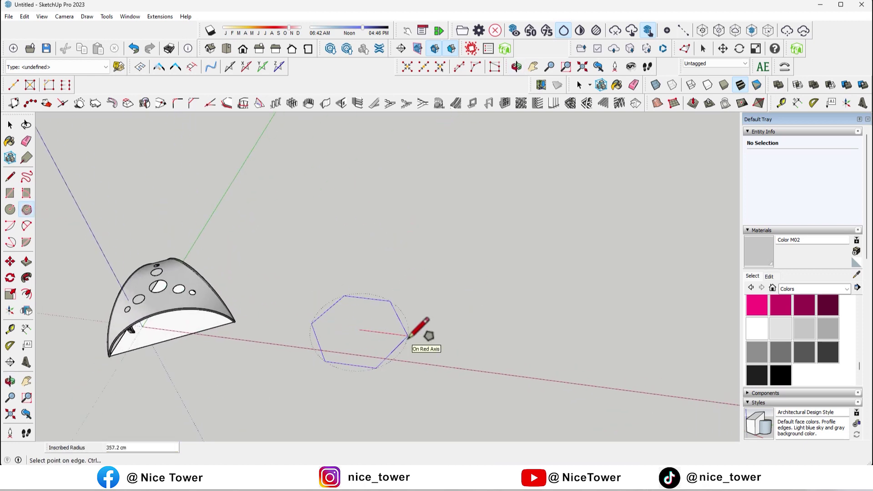
{"action": "left_click", "coordinate": [408, 335]}
Orbit down to a low view of the hexagon beside the arch tent
{"action": "mouse_move", "coordinate": [415, 332]}
{"action": "middle_mouse_down"}
{"action": "mouse_move", "coordinate": [400, 347]}
{"action": "mouse_move", "coordinate": [366, 280]}
{"action": "middle_mouse_up"}
{"action": "scroll", "coordinate": [400, 347], "scroll_direction": "up", "scroll_amount": 3}
{"action": "key", "text": "o"}
{"action": "mouse_move", "coordinate": [341, 269]}
{"action": "left_mouse_down"}
{"action": "mouse_move", "coordinate": [254, 209]}
{"action": "mouse_move", "coordinate": [254, 248]}
{"action": "left_mouse_up"}
{"action": "key", "text": "space"}
{"action": "left_click", "coordinate": [9, 180]}
{"action": "type", "text": "200"}
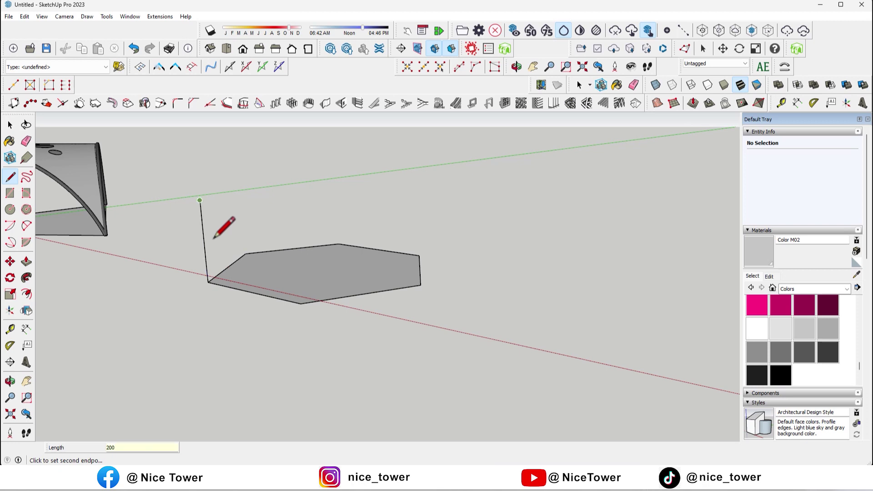
Raise a 200 cm corner post and a 300 cm post at the hexagon's centre
{"action": "key", "text": "Return"}
{"action": "middle_click_drag", "start_coordinate": [214, 237], "coordinate": [250, 276]}
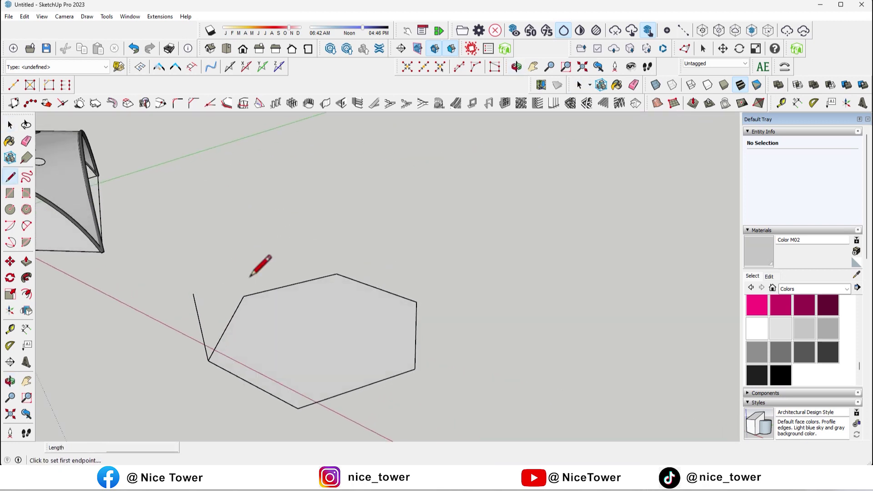
{"action": "left_click", "coordinate": [244, 296]}
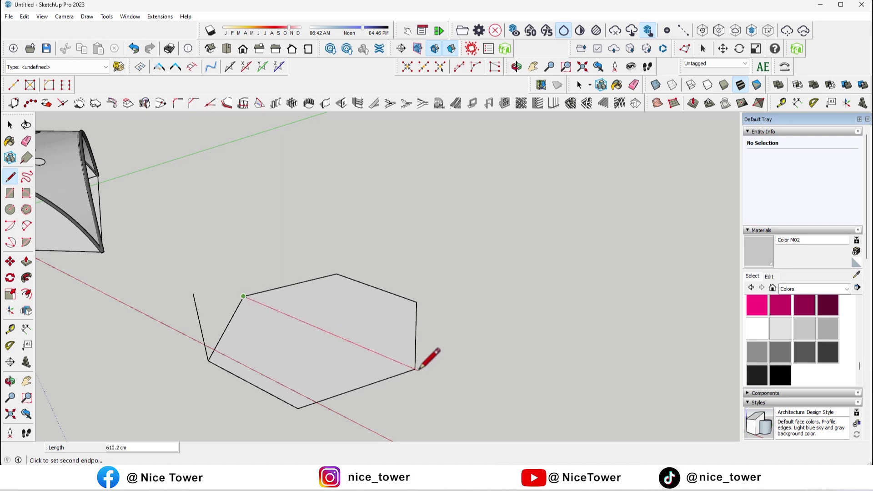
{"action": "key", "text": "space"}
{"action": "key", "text": "e"}
{"action": "scroll", "coordinate": [432, 366], "scroll_direction": "up", "scroll_amount": 2}
{"action": "key", "text": "l"}
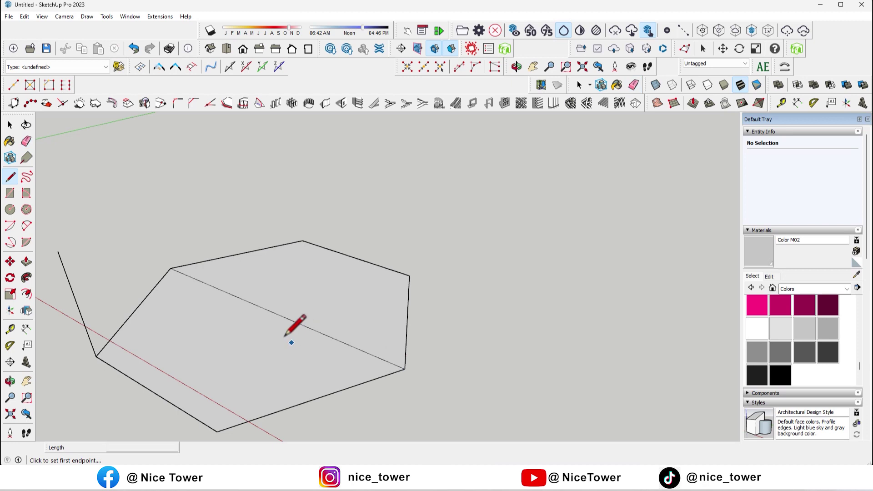
{"action": "left_click", "coordinate": [271, 312]}
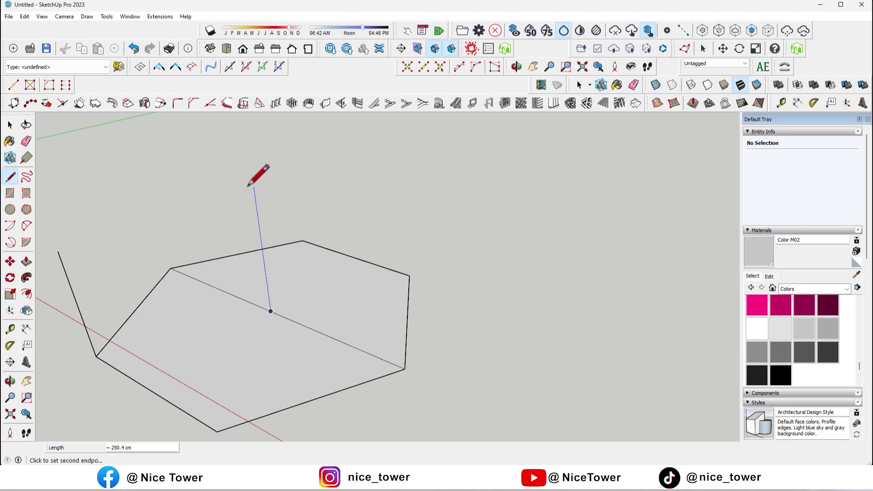
{"action": "key", "text": "Return"}
Draw a two-point arc from the corner post's top to the centre post's top
{"action": "key", "text": "space"}
{"action": "scroll", "coordinate": [335, 244], "scroll_direction": "down", "scroll_amount": 3}
{"action": "mouse_move", "coordinate": [335, 244]}
{"action": "middle_mouse_down"}
{"action": "mouse_move", "coordinate": [351, 190]}
{"action": "mouse_move", "coordinate": [335, 241]}
{"action": "middle_mouse_up"}
{"action": "scroll", "coordinate": [245, 184], "scroll_direction": "up", "scroll_amount": 2}
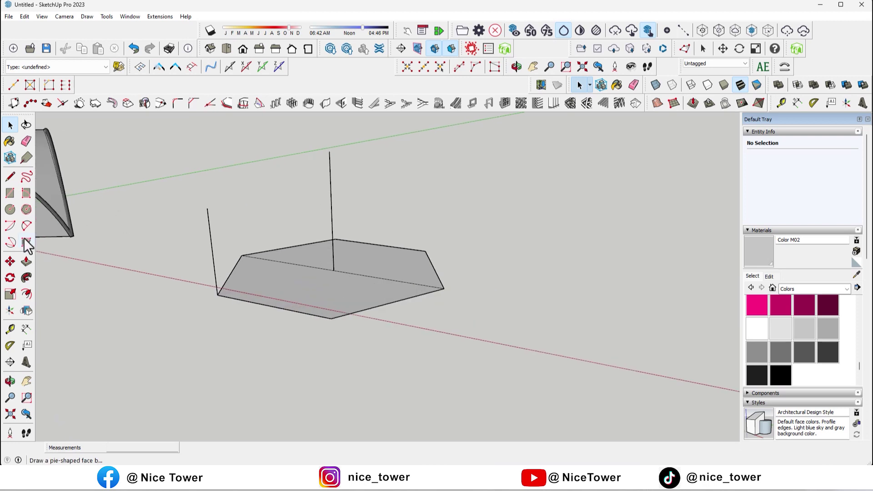
{"action": "left_click", "coordinate": [26, 225]}
{"action": "left_click", "coordinate": [207, 208]}
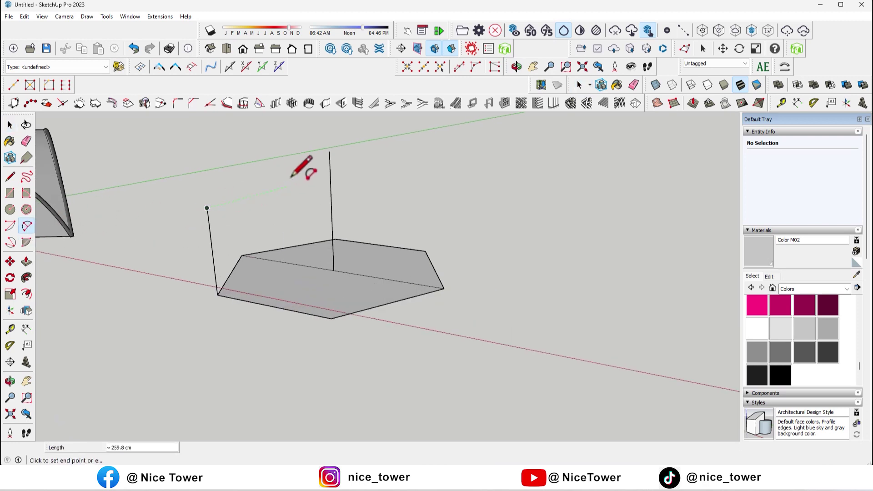
{"action": "left_click", "coordinate": [328, 155]}
{"action": "middle_click_drag", "start_coordinate": [291, 185], "coordinate": [284, 165]}
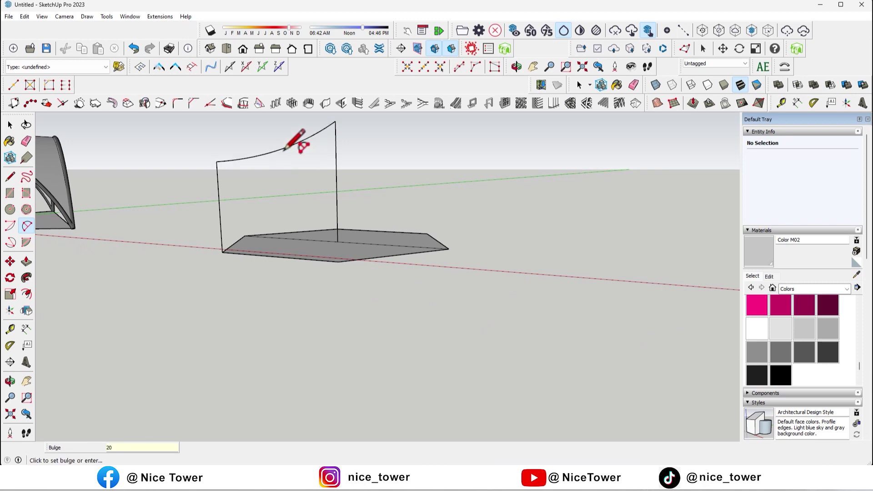
Set the ridge arc's bulge to 20, then rotate-copy arc and post 60° around the hexagon centre, five copies
{"action": "left_click", "coordinate": [284, 148]}
{"action": "middle_click_drag", "start_coordinate": [284, 148], "coordinate": [283, 209]}
{"action": "left_click", "coordinate": [11, 125]}
{"action": "key", "text": "q"}
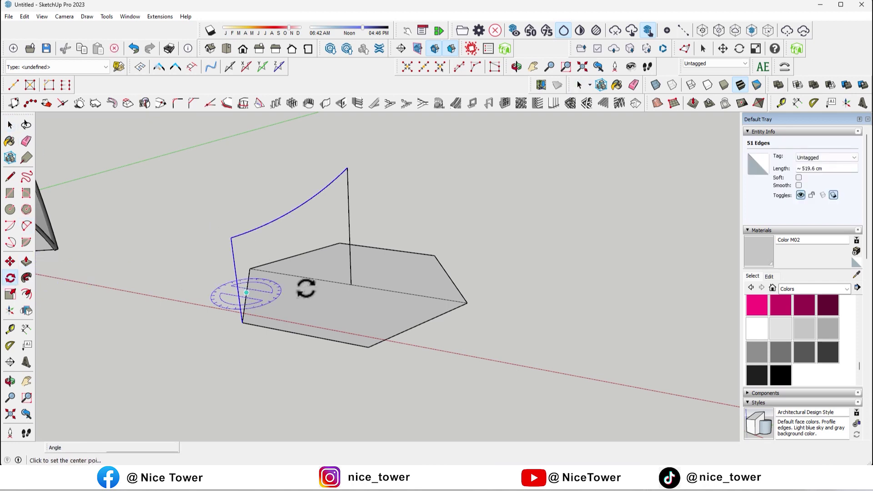
{"action": "left_click", "coordinate": [351, 284]}
{"action": "left_click", "coordinate": [242, 322]}
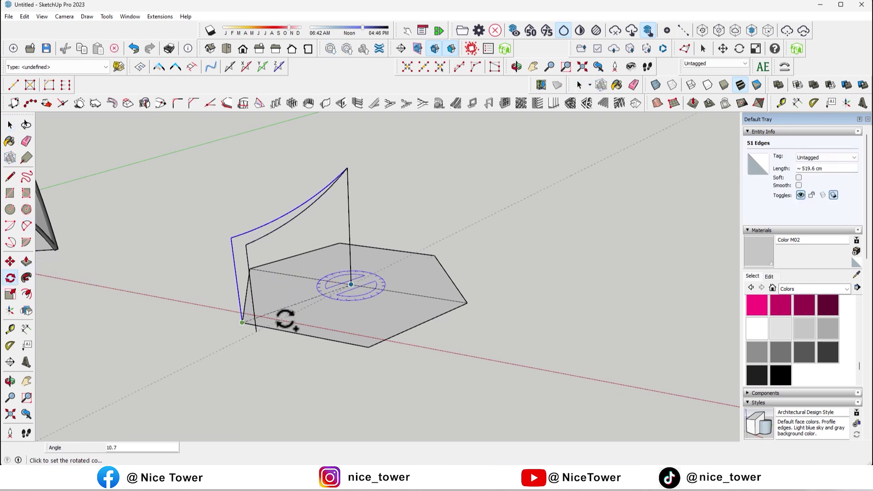
{"action": "mouse_move", "coordinate": [363, 345]}
{"action": "middle_mouse_down"}
{"action": "mouse_move", "coordinate": [241, 302]}
{"action": "mouse_move", "coordinate": [230, 390]}
{"action": "mouse_move", "coordinate": [497, 283]}
{"action": "mouse_move", "coordinate": [522, 156]}
{"action": "mouse_move", "coordinate": [538, 211]}
{"action": "mouse_move", "coordinate": [407, 279]}
{"action": "middle_mouse_up"}
{"action": "scroll", "coordinate": [413, 310], "scroll_direction": "up", "scroll_amount": 3}
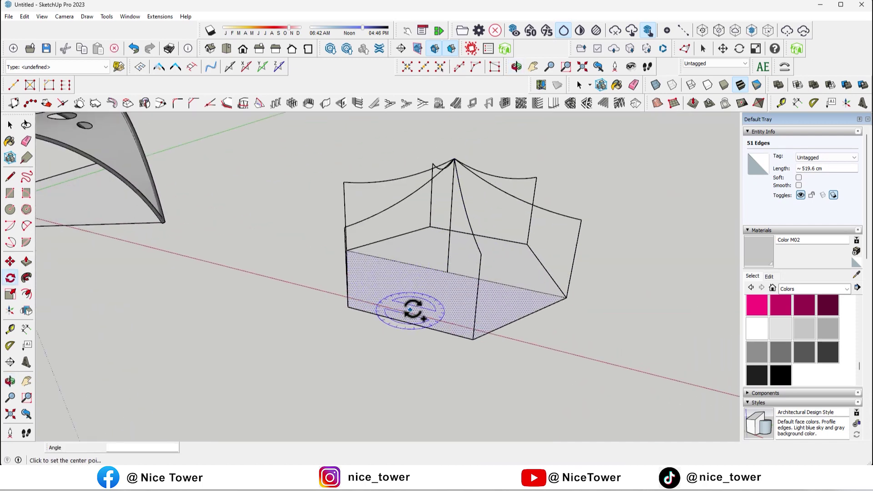
{"action": "middle_click_drag", "start_coordinate": [411, 311], "coordinate": [471, 279]}
{"action": "left_click", "coordinate": [27, 226]}
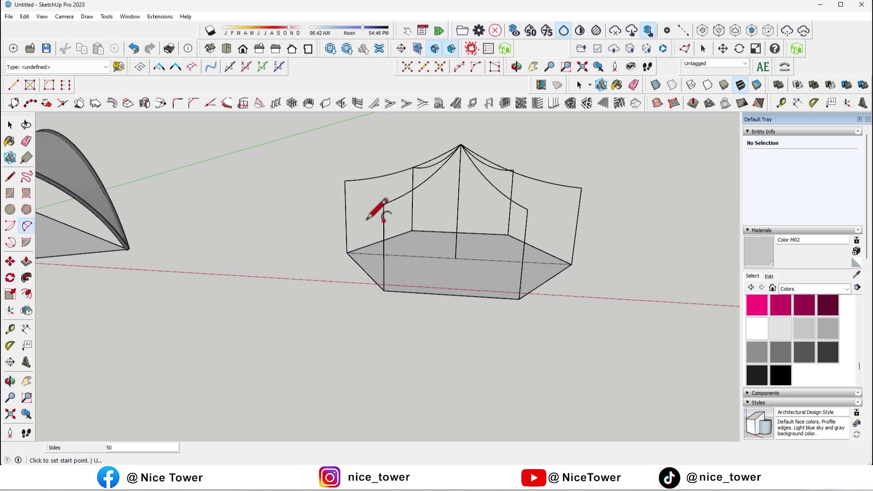
Draw sagging 2-point arcs between neighbouring post tops with a 20 cm bulge
{"action": "scroll", "coordinate": [528, 209], "scroll_direction": "up", "scroll_amount": 3}
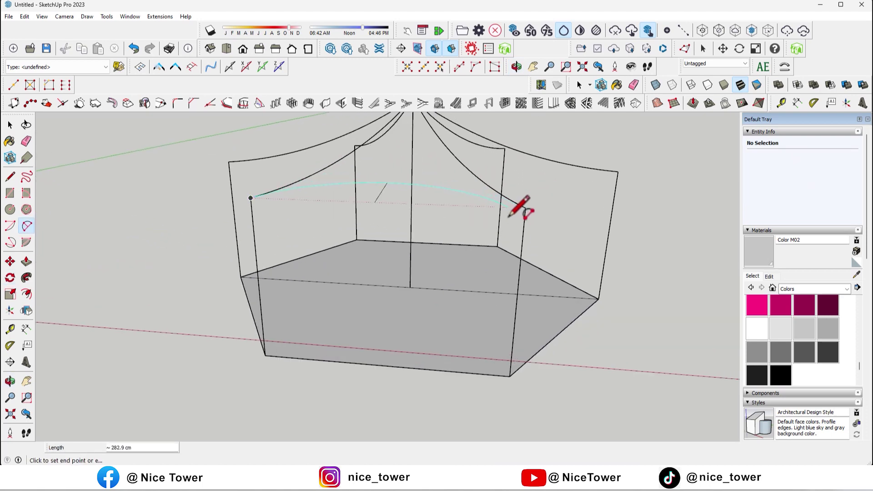
{"action": "left_click", "coordinate": [524, 207]}
{"action": "middle_click_drag", "start_coordinate": [306, 200], "coordinate": [273, 171]}
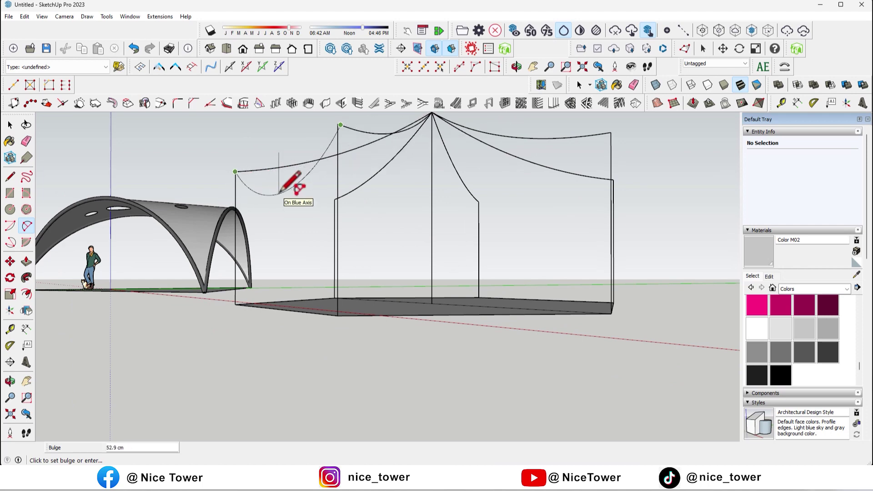
{"action": "left_click", "coordinate": [280, 193]}
{"action": "scroll", "coordinate": [332, 114], "scroll_direction": "up", "scroll_amount": 2}
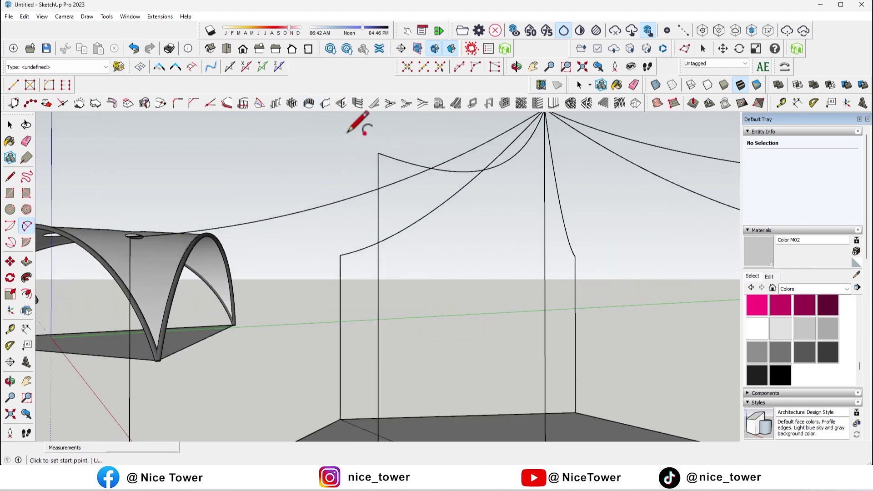
{"action": "left_click", "coordinate": [378, 153]}
{"action": "scroll", "coordinate": [278, 221], "scroll_direction": "down", "scroll_amount": 3}
{"action": "scroll", "coordinate": [278, 227], "scroll_direction": "up", "scroll_amount": 3}
{"action": "left_click", "coordinate": [322, 240]}
{"action": "scroll", "coordinate": [323, 231], "scroll_direction": "down", "scroll_amount": 4}
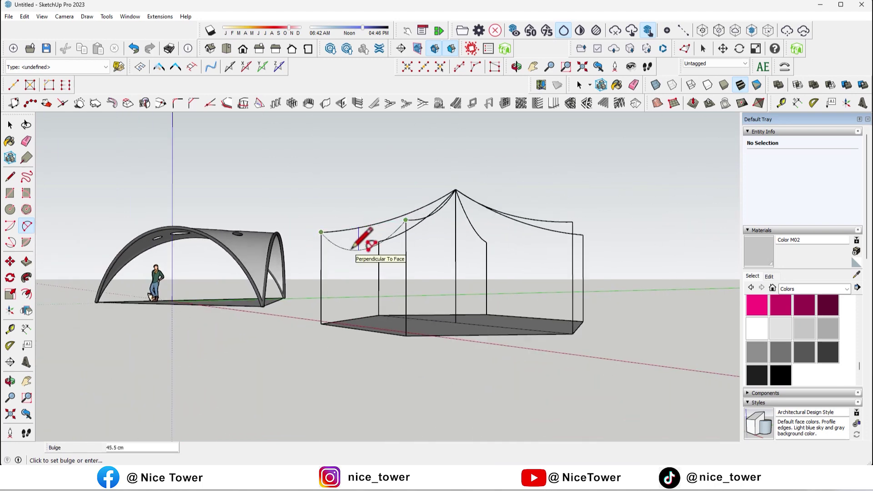
{"action": "type", "text": "20"}
{"action": "key", "text": "Return"}
Select the sagging eave arc from a top-down view
{"action": "mouse_move", "coordinate": [349, 248]}
{"action": "middle_mouse_down"}
{"action": "mouse_move", "coordinate": [523, 315]}
{"action": "mouse_move", "coordinate": [439, 273]}
{"action": "mouse_move", "coordinate": [506, 272]}
{"action": "mouse_move", "coordinate": [463, 339]}
{"action": "middle_mouse_up"}
{"action": "key", "text": "space"}
{"action": "left_click", "coordinate": [517, 320]}
{"action": "key", "text": "Escape"}
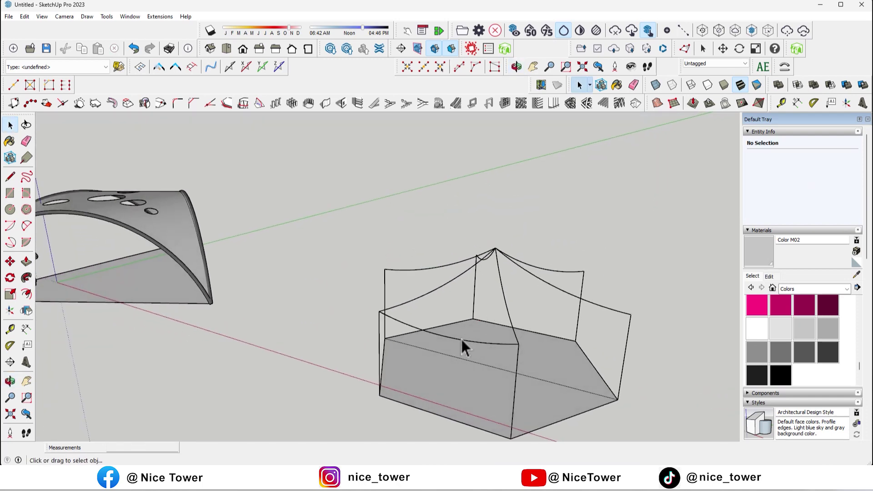
{"action": "left_click", "coordinate": [459, 342]}
Rotate-copy the eave 60° about the hexagon's centre and repeat it x5 around all sides
{"action": "left_click", "coordinate": [11, 279]}
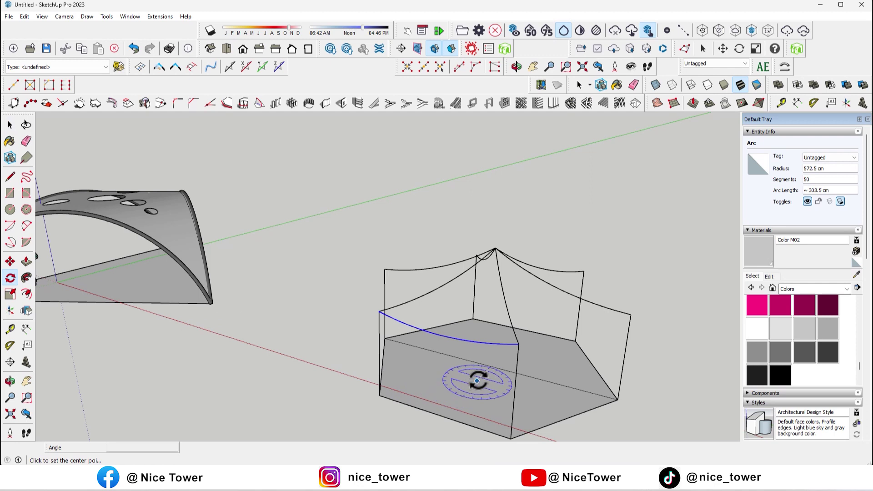
{"action": "left_click", "coordinate": [488, 366]}
{"action": "left_click", "coordinate": [383, 394]}
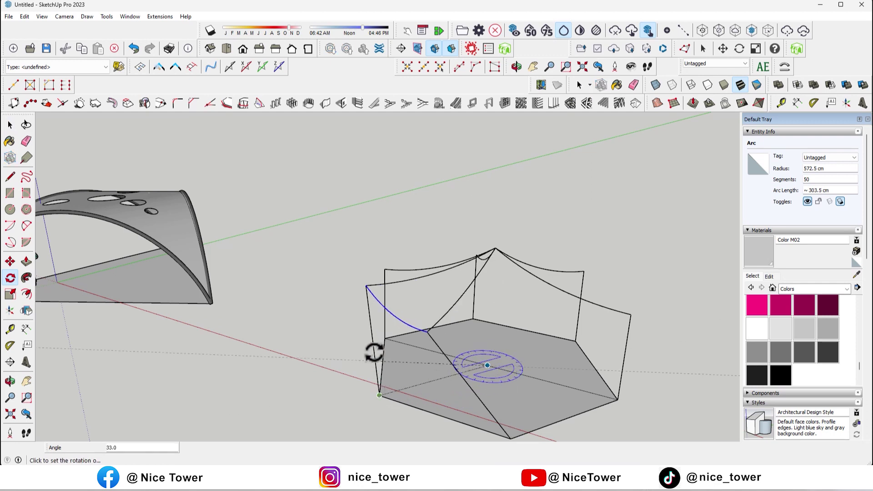
{"action": "scroll", "coordinate": [427, 371], "scroll_direction": "down", "scroll_amount": 2}
{"action": "left_click", "coordinate": [445, 386]}
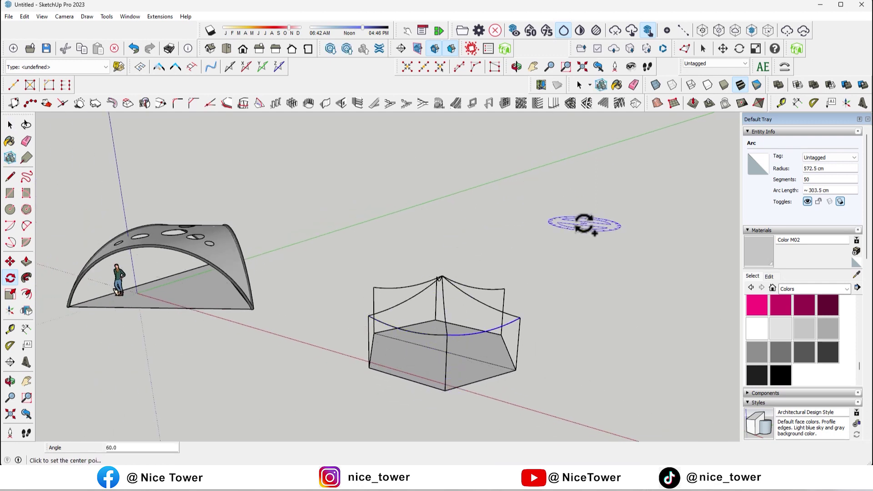
{"action": "scroll", "coordinate": [425, 248], "scroll_direction": "down", "scroll_amount": 2}
{"action": "key", "text": "Return"}
{"action": "middle_click_drag", "start_coordinate": [425, 248], "coordinate": [500, 390]}
{"action": "scroll", "coordinate": [492, 359], "scroll_direction": "up", "scroll_amount": 3}
{"action": "scroll", "coordinate": [627, 242], "scroll_direction": "up", "scroll_amount": 2}
Delete the hexagonal floor face, leaving a bare frame of posts and curved edges
{"action": "key", "text": "e"}
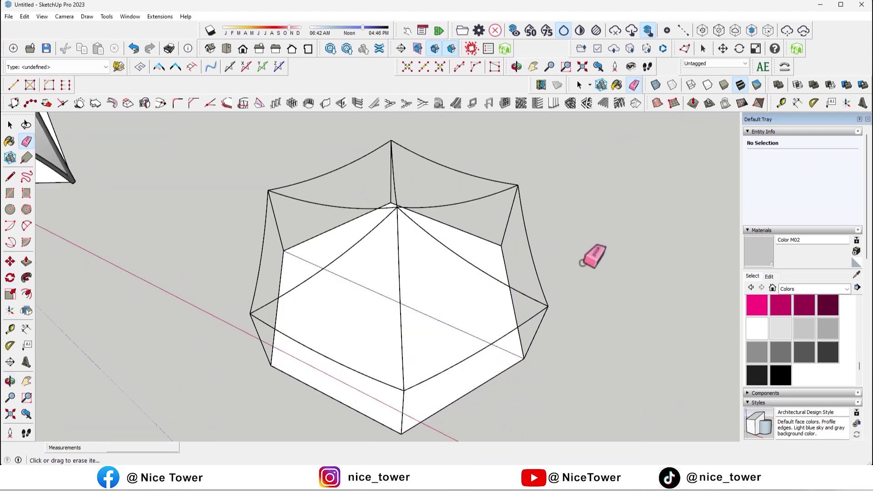
{"action": "mouse_move", "coordinate": [458, 318]}
{"action": "middle_mouse_down"}
{"action": "mouse_move", "coordinate": [444, 199]}
{"action": "mouse_move", "coordinate": [105, 129]}
{"action": "mouse_move", "coordinate": [522, 152]}
{"action": "middle_mouse_up"}
{"action": "mouse_move", "coordinate": [545, 248]}
{"action": "middle_mouse_down"}
{"action": "mouse_move", "coordinate": [405, 231]}
{"action": "mouse_move", "coordinate": [370, 259]}
{"action": "mouse_move", "coordinate": [401, 257]}
{"action": "middle_mouse_up"}
{"action": "key", "text": "space"}
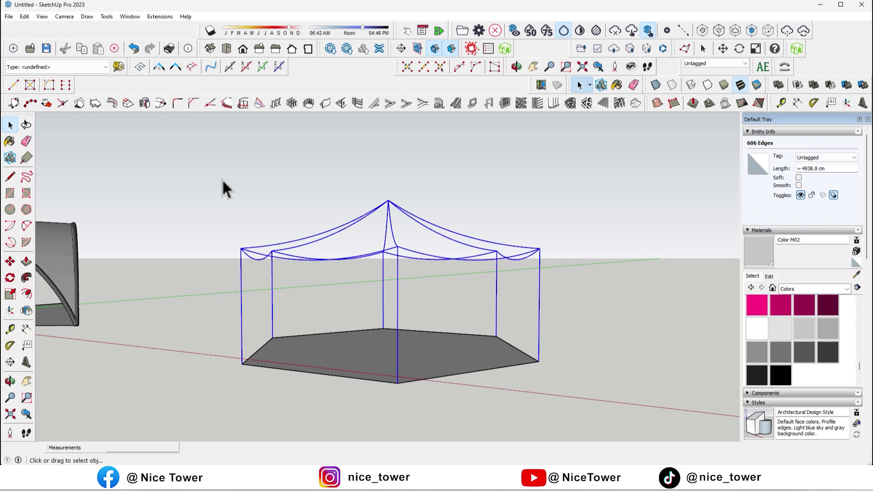
{"action": "left_click", "coordinate": [327, 364]}
{"action": "key", "text": "Delete"}
{"action": "scroll", "coordinate": [357, 339], "scroll_direction": "down", "scroll_amount": 3}
{"action": "mouse_move", "coordinate": [523, 396]}
{"action": "middle_mouse_down"}
{"action": "mouse_move", "coordinate": [350, 405]}
{"action": "mouse_move", "coordinate": [571, 344]}
{"action": "middle_mouse_up"}
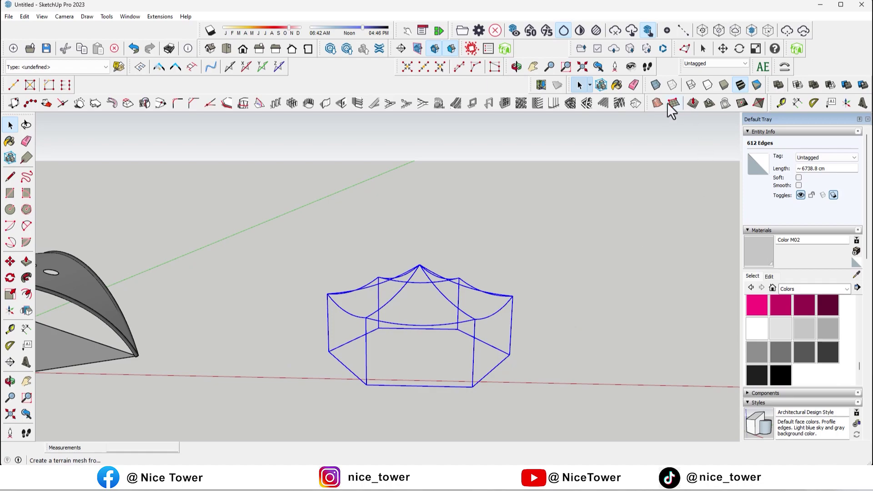
Float the Sandbox toolbar over the view and try From Contours on the tent edges
{"action": "left_click_drag", "start_coordinate": [646, 98], "coordinate": [367, 151]}
{"action": "left_click", "coordinate": [378, 157]}
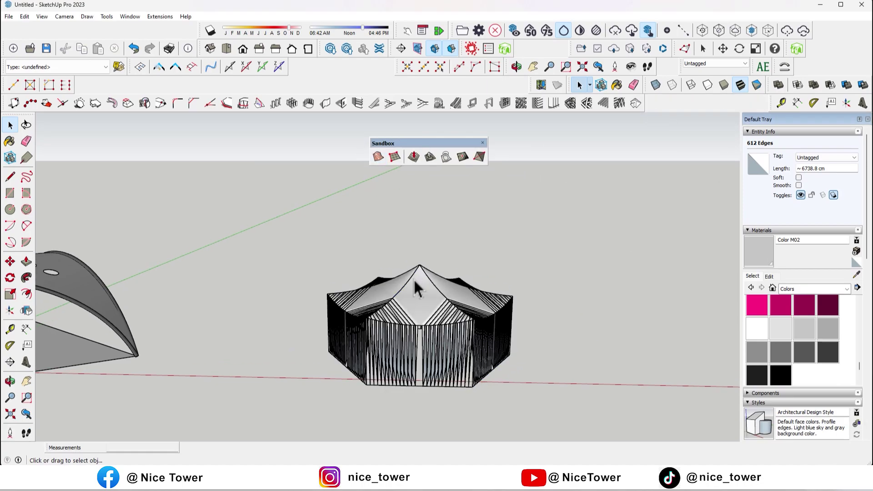
{"action": "middle_click_drag", "start_coordinate": [415, 274], "coordinate": [395, 373]}
{"action": "scroll", "coordinate": [334, 344], "scroll_direction": "up", "scroll_amount": 5}
{"action": "mouse_move", "coordinate": [330, 339]}
{"action": "middle_mouse_down"}
{"action": "mouse_move", "coordinate": [406, 189]}
{"action": "mouse_move", "coordinate": [597, 211]}
{"action": "mouse_move", "coordinate": [579, 363]}
{"action": "middle_mouse_up"}
{"action": "scroll", "coordinate": [467, 311], "scroll_direction": "down", "scroll_amount": 3}
{"action": "scroll", "coordinate": [469, 314], "scroll_direction": "down", "scroll_amount": 3}
Box-select the whole tent frame and generate the roof membrane with From Contours
{"action": "mouse_move", "coordinate": [187, 265]}
{"action": "middle_mouse_down"}
{"action": "mouse_move", "coordinate": [160, 303]}
{"action": "mouse_move", "coordinate": [156, 285]}
{"action": "mouse_move", "coordinate": [218, 165]}
{"action": "mouse_move", "coordinate": [347, 94]}
{"action": "mouse_move", "coordinate": [343, 279]}
{"action": "mouse_move", "coordinate": [499, 293]}
{"action": "middle_mouse_up"}
{"action": "scroll", "coordinate": [443, 348], "scroll_direction": "up", "scroll_amount": 3}
{"action": "scroll", "coordinate": [347, 302], "scroll_direction": "up", "scroll_amount": 2}
{"action": "mouse_move", "coordinate": [347, 302]}
{"action": "middle_mouse_down"}
{"action": "mouse_move", "coordinate": [555, 308]}
{"action": "mouse_move", "coordinate": [655, 240]}
{"action": "mouse_move", "coordinate": [459, 282]}
{"action": "mouse_move", "coordinate": [553, 359]}
{"action": "mouse_move", "coordinate": [493, 396]}
{"action": "mouse_move", "coordinate": [415, 373]}
{"action": "mouse_move", "coordinate": [405, 322]}
{"action": "mouse_move", "coordinate": [569, 318]}
{"action": "middle_mouse_up"}
{"action": "left_click_drag", "start_coordinate": [581, 341], "coordinate": [381, 267]}
{"action": "middle_click_drag", "start_coordinate": [381, 266], "coordinate": [371, 262]}
{"action": "left_click", "coordinate": [381, 160]}
{"action": "mouse_move", "coordinate": [446, 364]}
{"action": "middle_mouse_down"}
{"action": "mouse_move", "coordinate": [458, 396]}
{"action": "mouse_move", "coordinate": [353, 300]}
{"action": "mouse_move", "coordinate": [250, 314]}
{"action": "middle_mouse_up"}
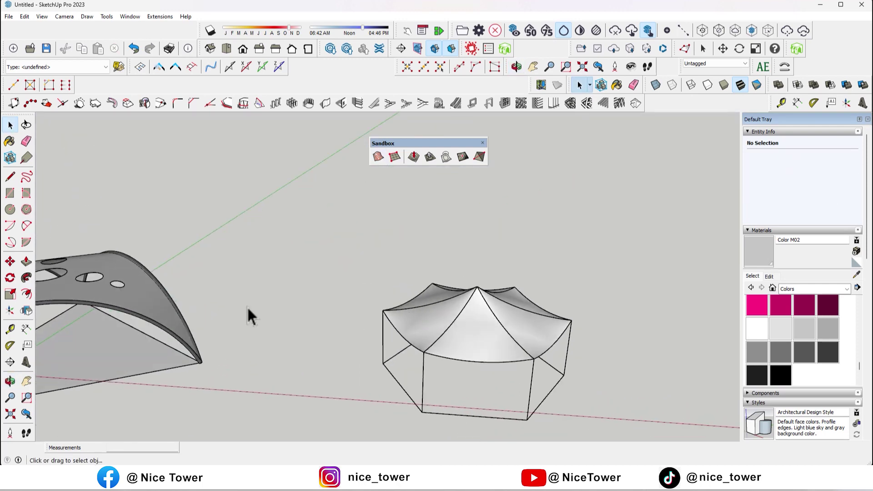
{"action": "left_click", "coordinate": [10, 177]}
{"action": "scroll", "coordinate": [469, 226], "scroll_direction": "up", "scroll_amount": 2}
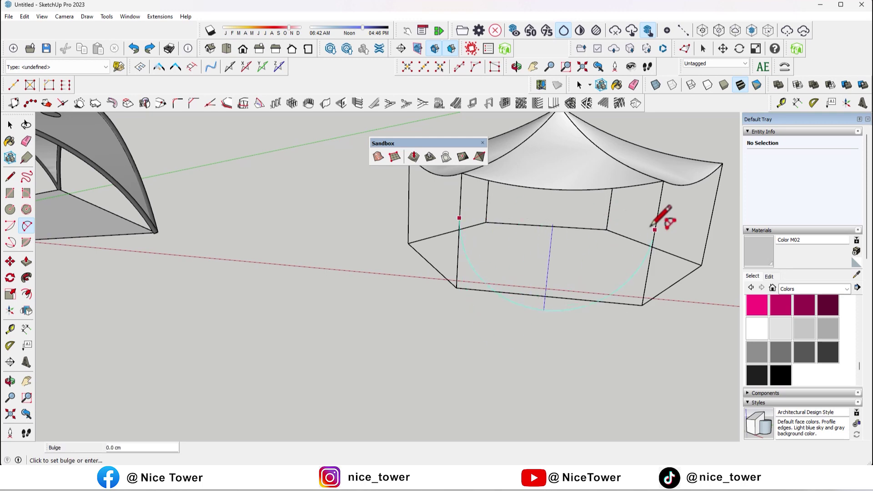
Split one side wall with a curved hem and delete the wall below it
{"action": "middle_click_drag", "start_coordinate": [562, 209], "coordinate": [510, 189]}
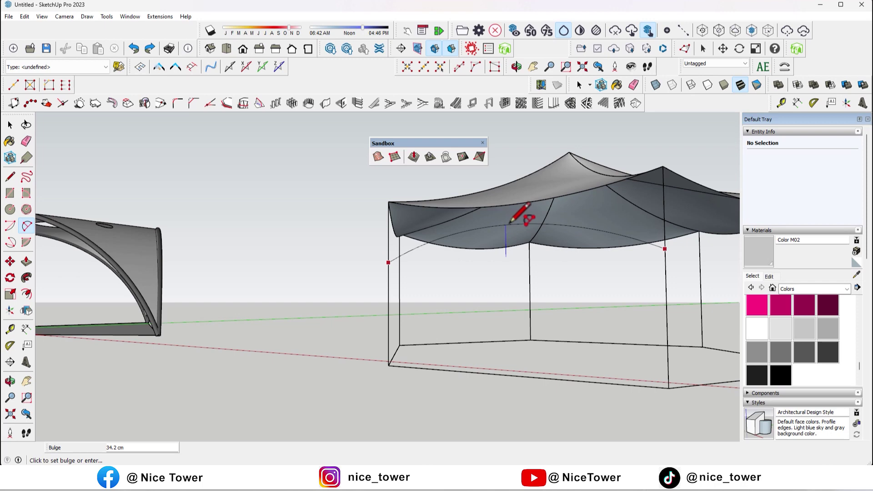
{"action": "left_click", "coordinate": [508, 225]}
{"action": "middle_click_drag", "start_coordinate": [476, 237], "coordinate": [576, 293]}
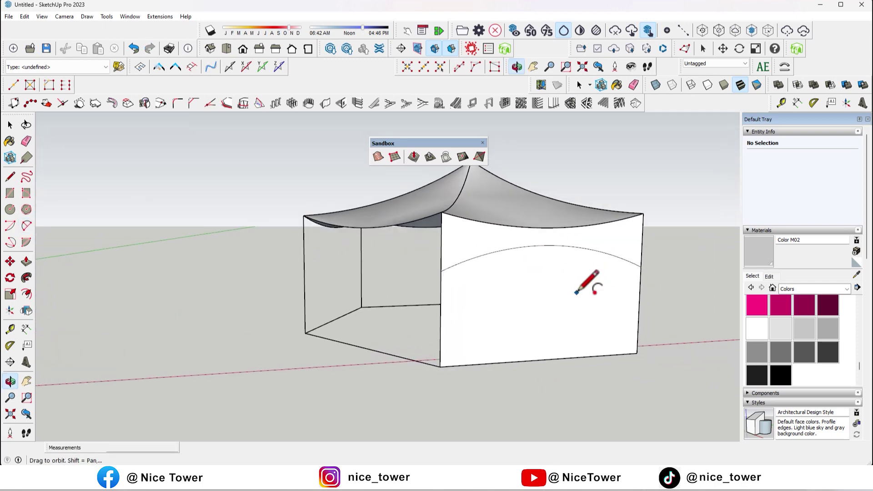
{"action": "left_click", "coordinate": [549, 304]}
{"action": "key", "text": "Delete"}
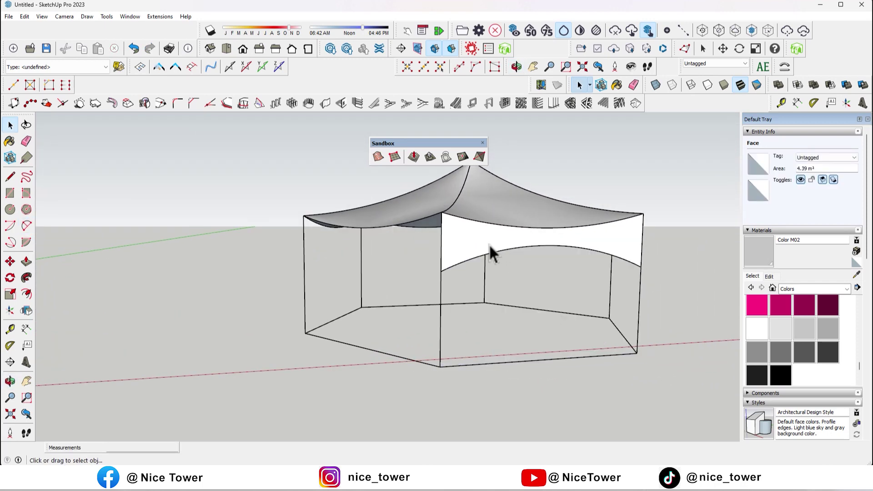
{"action": "left_click", "coordinate": [492, 245]}
{"action": "middle_click_drag", "start_coordinate": [492, 246], "coordinate": [526, 265]}
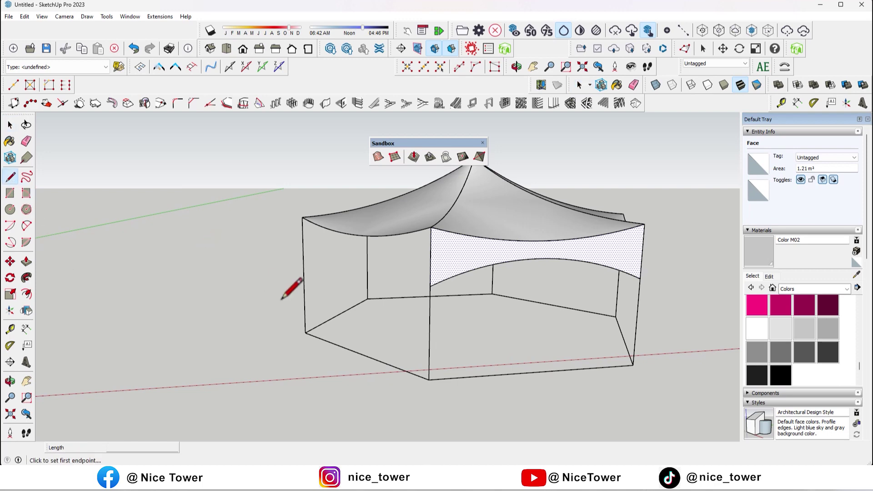
Delete the lower wall on another side and rotate the valance strip around the tent centre
{"action": "left_click", "coordinate": [632, 364]}
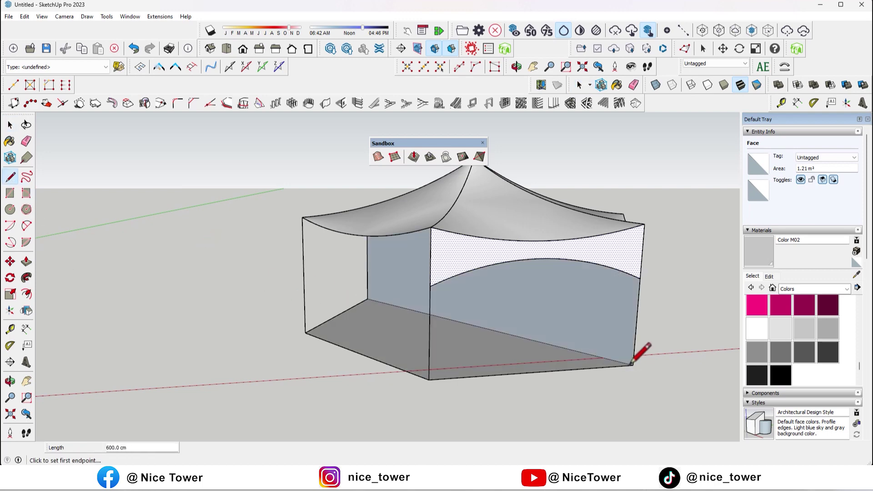
{"action": "left_click", "coordinate": [506, 301]}
{"action": "key", "text": "Delete"}
{"action": "mouse_move", "coordinate": [506, 301]}
{"action": "middle_mouse_down"}
{"action": "mouse_move", "coordinate": [478, 259]}
{"action": "mouse_move", "coordinate": [445, 242]}
{"action": "middle_mouse_up"}
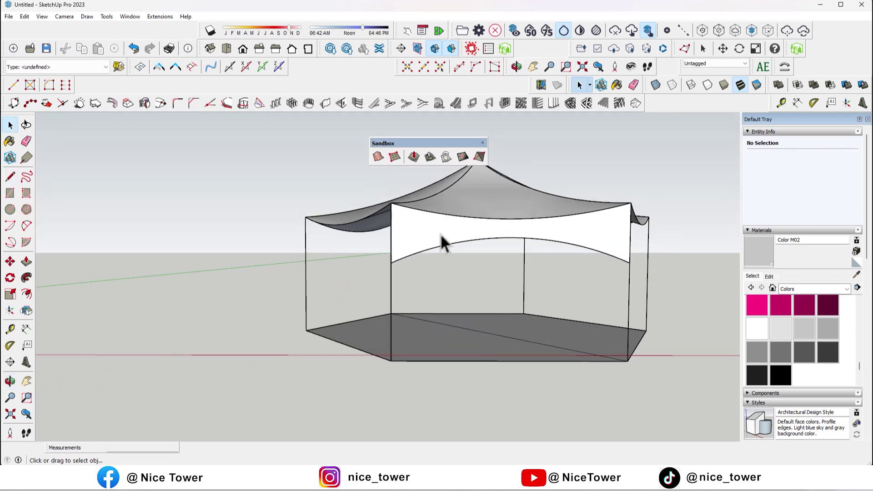
{"action": "middle_click_drag", "start_coordinate": [454, 326], "coordinate": [493, 329]}
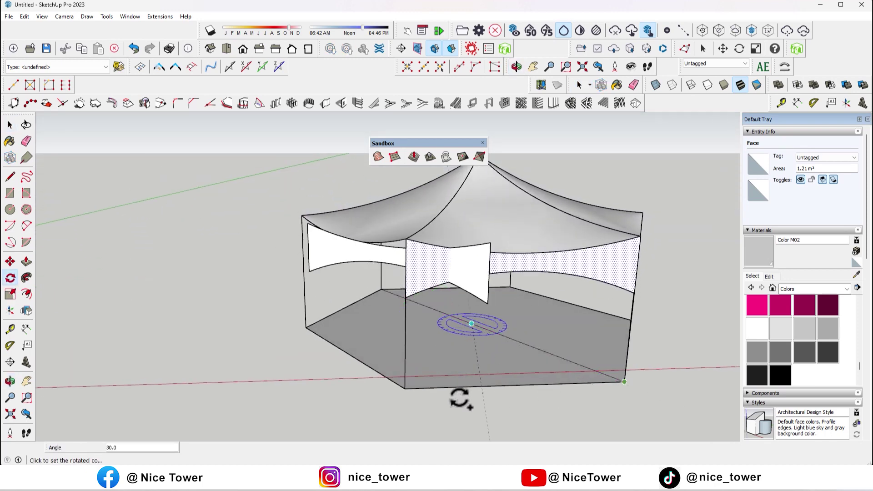
{"action": "left_click", "coordinate": [405, 390]}
{"action": "middle_click_drag", "start_coordinate": [335, 351], "coordinate": [591, 384]}
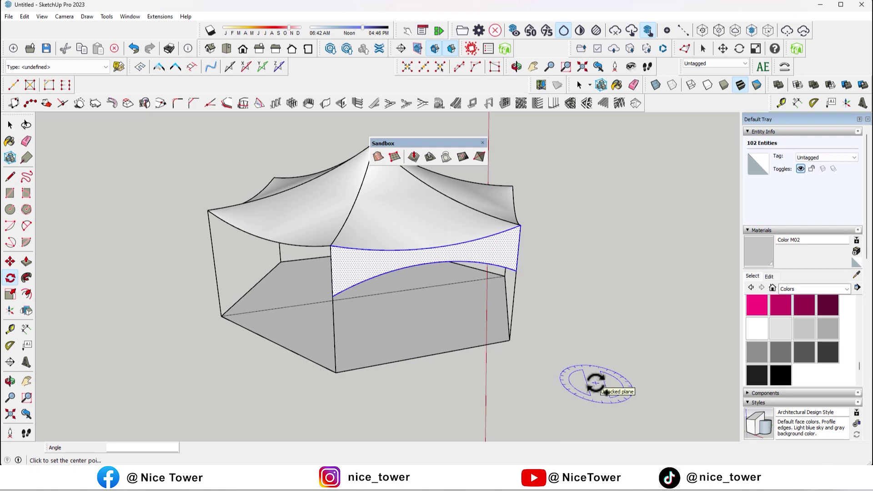
{"action": "scroll", "coordinate": [455, 309], "scroll_direction": "down", "scroll_amount": 3}
{"action": "mouse_move", "coordinate": [437, 298]}
{"action": "middle_mouse_down"}
{"action": "mouse_move", "coordinate": [526, 277]}
{"action": "mouse_move", "coordinate": [419, 307]}
{"action": "middle_mouse_up"}
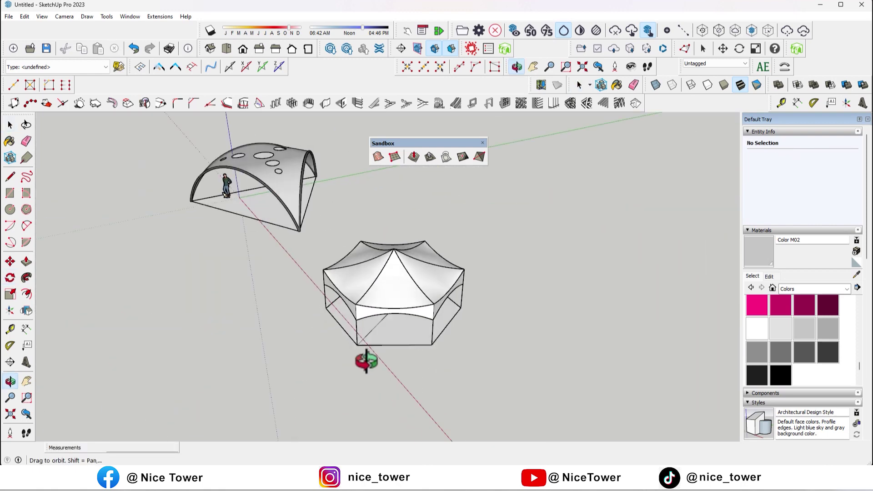
Window-select the entire hexagonal tent
{"action": "scroll", "coordinate": [419, 309], "scroll_direction": "up", "scroll_amount": 3}
{"action": "left_click", "coordinate": [400, 290]}
{"action": "mouse_move", "coordinate": [403, 285]}
{"action": "middle_mouse_down"}
{"action": "mouse_move", "coordinate": [491, 230]}
{"action": "mouse_move", "coordinate": [452, 289]}
{"action": "mouse_move", "coordinate": [308, 281]}
{"action": "mouse_move", "coordinate": [376, 289]}
{"action": "middle_mouse_up"}
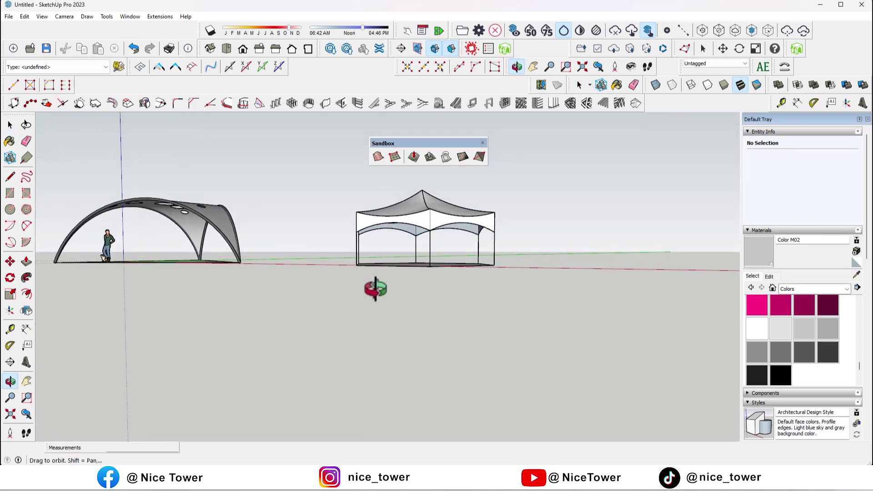
{"action": "scroll", "coordinate": [425, 220], "scroll_direction": "up", "scroll_amount": 3}
{"action": "mouse_move", "coordinate": [425, 221]}
{"action": "middle_mouse_down"}
{"action": "mouse_move", "coordinate": [416, 250]}
{"action": "mouse_move", "coordinate": [370, 214]}
{"action": "mouse_move", "coordinate": [495, 260]}
{"action": "mouse_move", "coordinate": [477, 316]}
{"action": "middle_mouse_up"}
{"action": "left_click", "coordinate": [416, 250]}
{"action": "key", "text": "space"}
{"action": "left_click_drag", "start_coordinate": [436, 209], "coordinate": [588, 325]}
Move the hexagonal tent 351.5 cm closer to the perforated arch tent
{"action": "key", "text": "m"}
{"action": "left_click", "coordinate": [559, 332]}
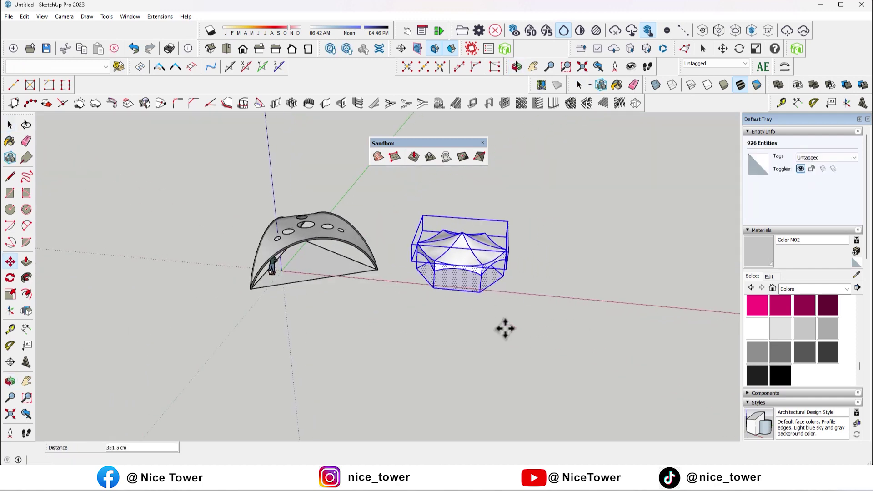
{"action": "left_click", "coordinate": [457, 299]}
{"action": "key", "text": "space"}
{"action": "left_click", "coordinate": [473, 318]}
{"action": "scroll", "coordinate": [484, 230], "scroll_direction": "up", "scroll_amount": 3}
{"action": "mouse_move", "coordinate": [484, 230]}
{"action": "middle_mouse_down"}
{"action": "mouse_move", "coordinate": [560, 182]}
{"action": "mouse_move", "coordinate": [491, 216]}
{"action": "mouse_move", "coordinate": [464, 247]}
{"action": "middle_mouse_up"}
{"action": "scroll", "coordinate": [464, 248], "scroll_direction": "down", "scroll_amount": 2}
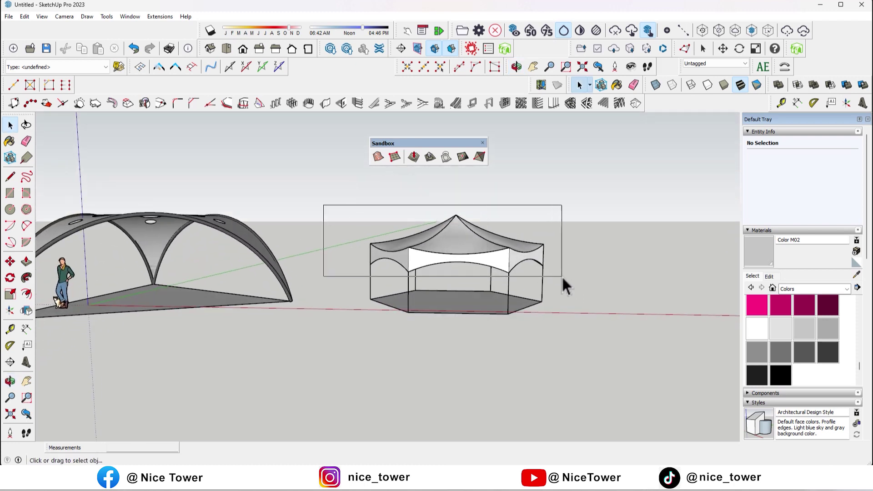
Group the roof and valances and stretch the group taller along blue
{"action": "left_click_drag", "start_coordinate": [564, 278], "coordinate": [562, 276]}
{"action": "right_click", "coordinate": [460, 233]}
{"action": "left_click", "coordinate": [489, 323]}
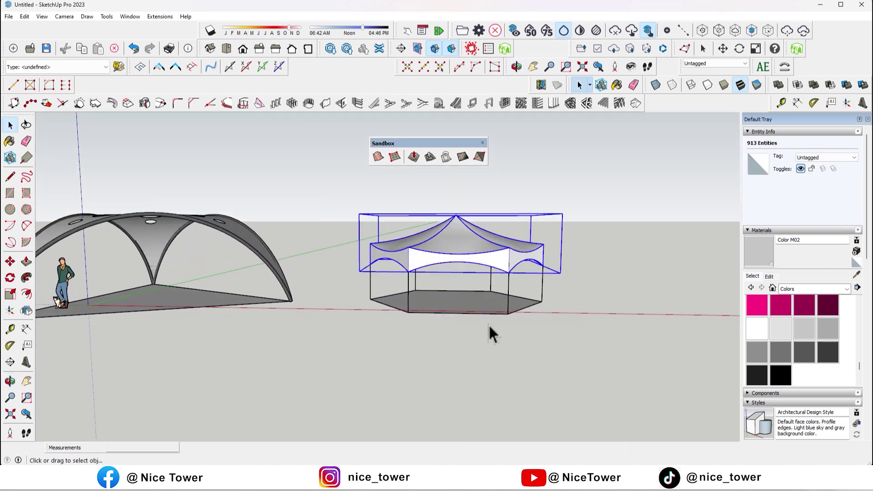
{"action": "left_click", "coordinate": [10, 294]}
{"action": "middle_click_drag", "start_coordinate": [439, 232], "coordinate": [460, 223]}
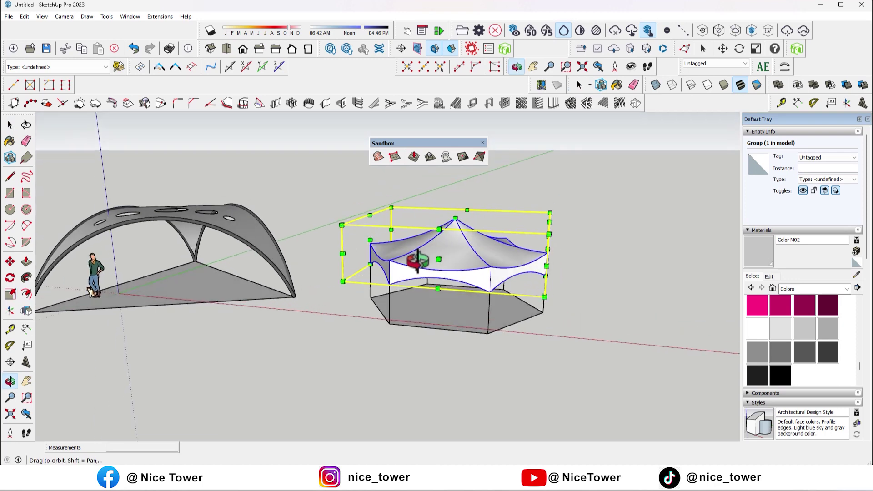
{"action": "left_click", "coordinate": [456, 223]}
{"action": "left_click", "coordinate": [455, 183]}
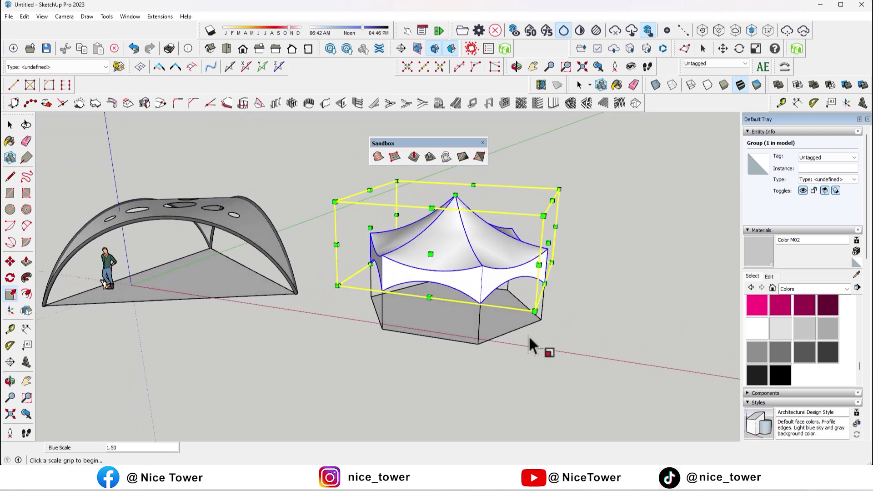
Rescale the roof group's height to 0.90, then select the arch tent group
{"action": "middle_click_drag", "start_coordinate": [530, 347], "coordinate": [440, 240]}
{"action": "left_click", "coordinate": [425, 237]}
{"action": "left_click", "coordinate": [416, 273]}
{"action": "mouse_move", "coordinate": [416, 273]}
{"action": "middle_mouse_down"}
{"action": "mouse_move", "coordinate": [569, 251]}
{"action": "mouse_move", "coordinate": [523, 245]}
{"action": "middle_mouse_up"}
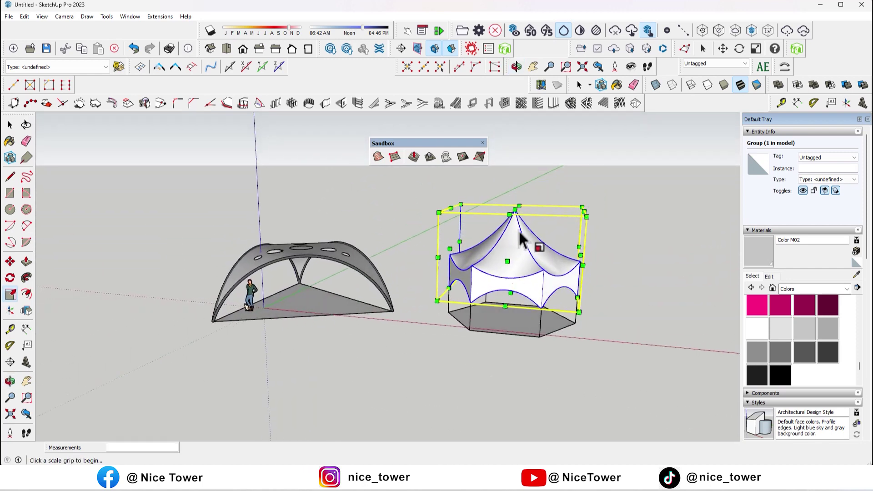
{"action": "left_click_drag", "start_coordinate": [516, 210], "coordinate": [514, 219]}
{"action": "left_click", "coordinate": [10, 124]}
{"action": "left_click", "coordinate": [47, 156]}
{"action": "mouse_move", "coordinate": [46, 156]}
{"action": "middle_mouse_down"}
{"action": "mouse_move", "coordinate": [373, 236]}
{"action": "mouse_move", "coordinate": [398, 267]}
{"action": "middle_mouse_up"}
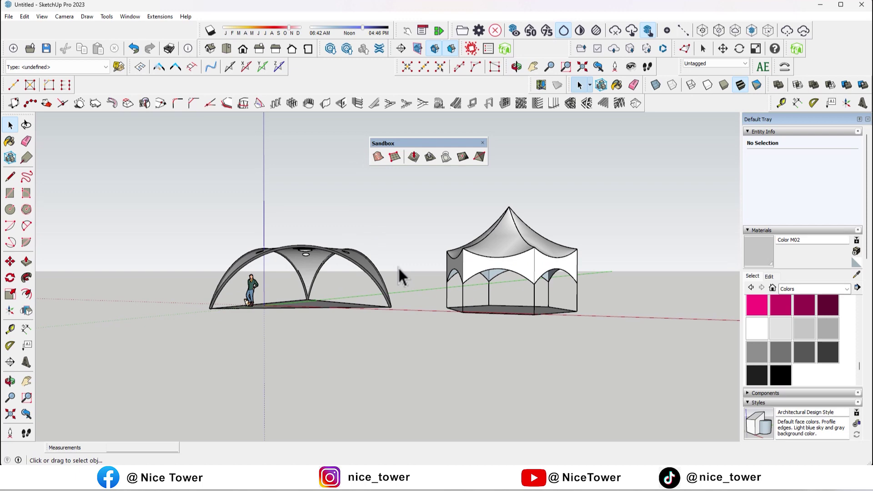
{"action": "left_click", "coordinate": [336, 273]}
{"action": "mouse_move", "coordinate": [336, 273]}
{"action": "middle_mouse_down"}
{"action": "mouse_move", "coordinate": [363, 228]}
{"action": "mouse_move", "coordinate": [338, 275]}
{"action": "middle_mouse_up"}
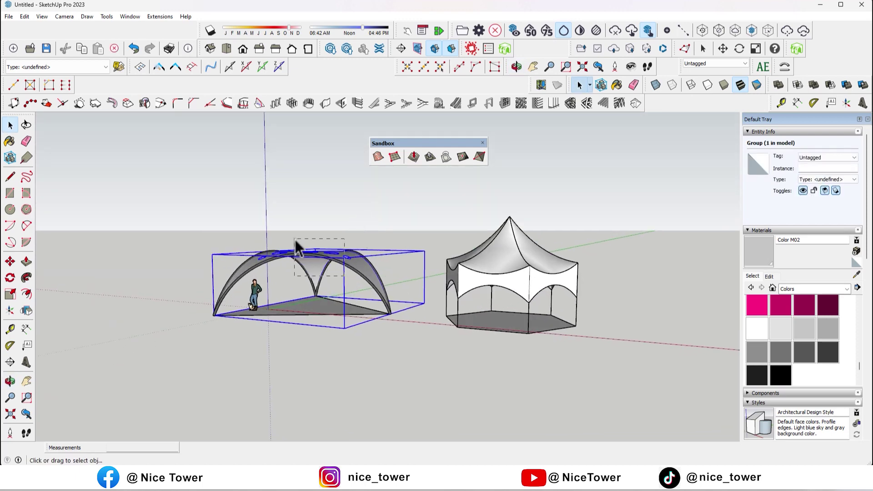
Scale the arch tent group taller along blue to 1.28
{"action": "right_click", "coordinate": [308, 255]}
{"action": "left_click", "coordinate": [356, 344]}
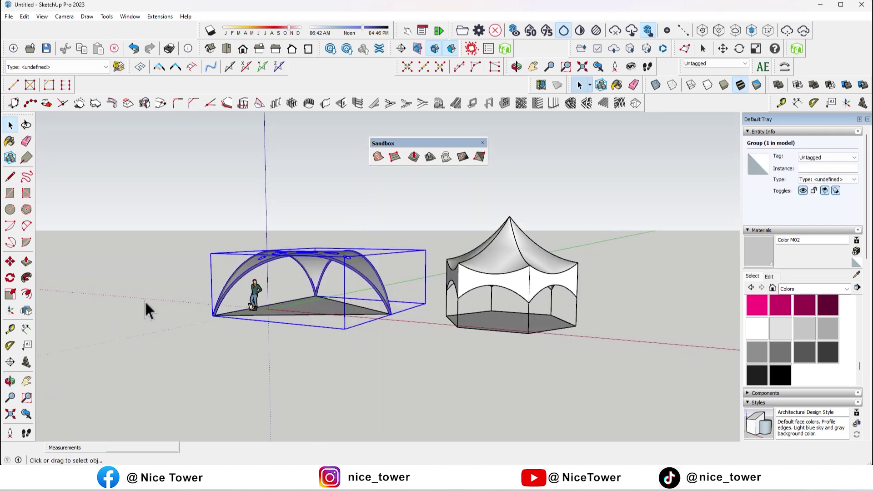
{"action": "left_click", "coordinate": [11, 295]}
{"action": "middle_click_drag", "start_coordinate": [305, 301], "coordinate": [308, 291]}
{"action": "left_click", "coordinate": [325, 250]}
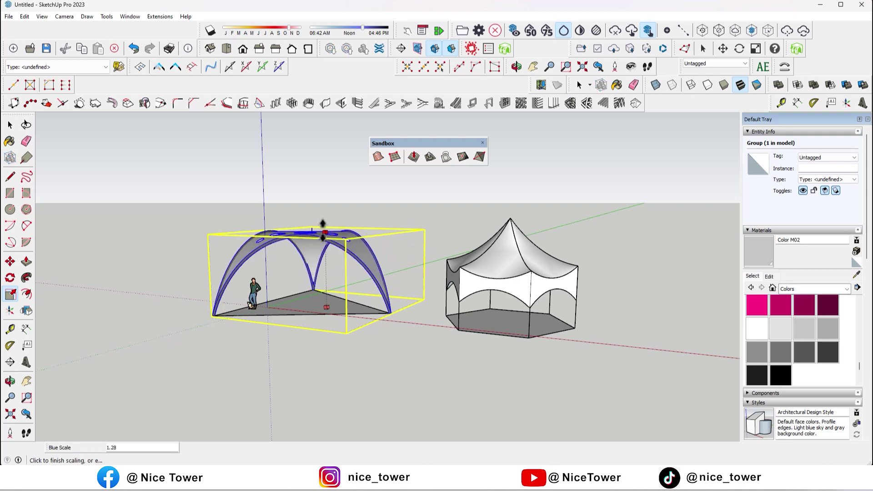
{"action": "left_click", "coordinate": [326, 247]}
Rescale the hexagonal tent's roof group vertically to 0.85
{"action": "mouse_move", "coordinate": [351, 244]}
{"action": "middle_mouse_down"}
{"action": "mouse_move", "coordinate": [400, 285]}
{"action": "mouse_move", "coordinate": [230, 209]}
{"action": "mouse_move", "coordinate": [388, 252]}
{"action": "mouse_move", "coordinate": [523, 273]}
{"action": "middle_mouse_up"}
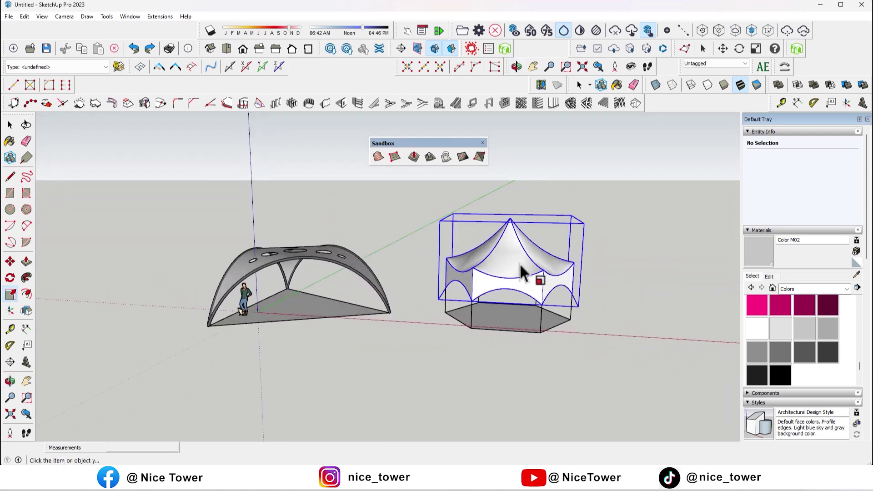
{"action": "left_click", "coordinate": [523, 273]}
{"action": "left_click", "coordinate": [510, 223]}
{"action": "left_click", "coordinate": [506, 227]}
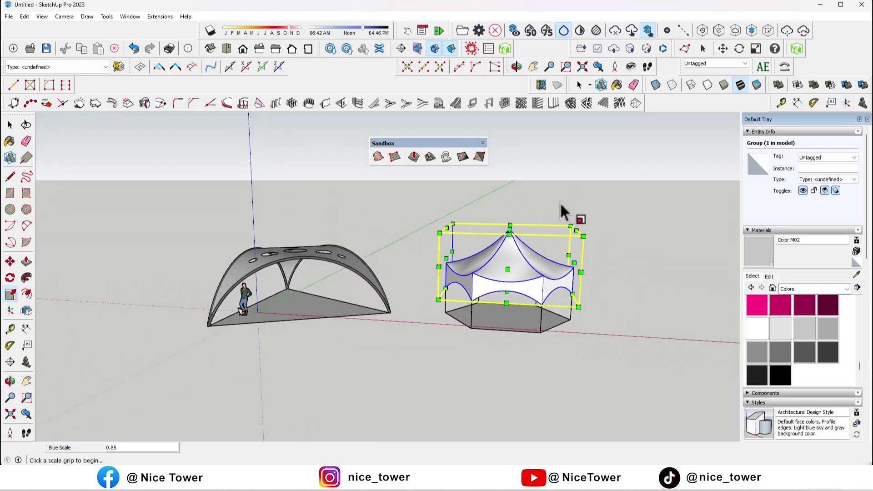
{"action": "key", "text": "space"}
{"action": "scroll", "coordinate": [219, 197], "scroll_direction": "down", "scroll_amount": 2}
Select the hexagonal tent's base and make it a group
{"action": "left_click", "coordinate": [219, 196]}
{"action": "mouse_move", "coordinate": [219, 196]}
{"action": "middle_mouse_down"}
{"action": "mouse_move", "coordinate": [273, 312]}
{"action": "mouse_move", "coordinate": [239, 318]}
{"action": "mouse_move", "coordinate": [161, 210]}
{"action": "middle_mouse_up"}
{"action": "left_click_drag", "start_coordinate": [458, 357], "coordinate": [457, 356]}
{"action": "mouse_move", "coordinate": [458, 356]}
{"action": "middle_mouse_down"}
{"action": "mouse_move", "coordinate": [312, 228]}
{"action": "mouse_move", "coordinate": [361, 296]}
{"action": "mouse_move", "coordinate": [373, 299]}
{"action": "middle_mouse_up"}
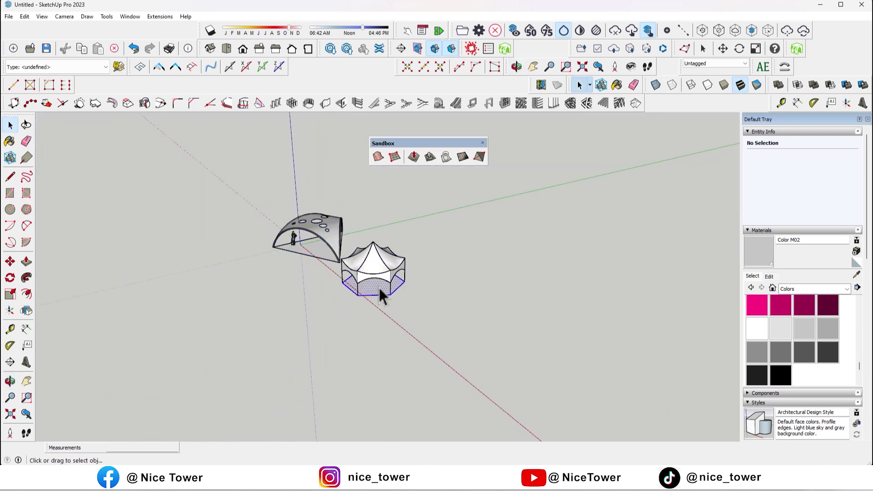
{"action": "right_click", "coordinate": [380, 291]}
{"action": "left_click", "coordinate": [417, 364]}
{"action": "left_click", "coordinate": [278, 270]}
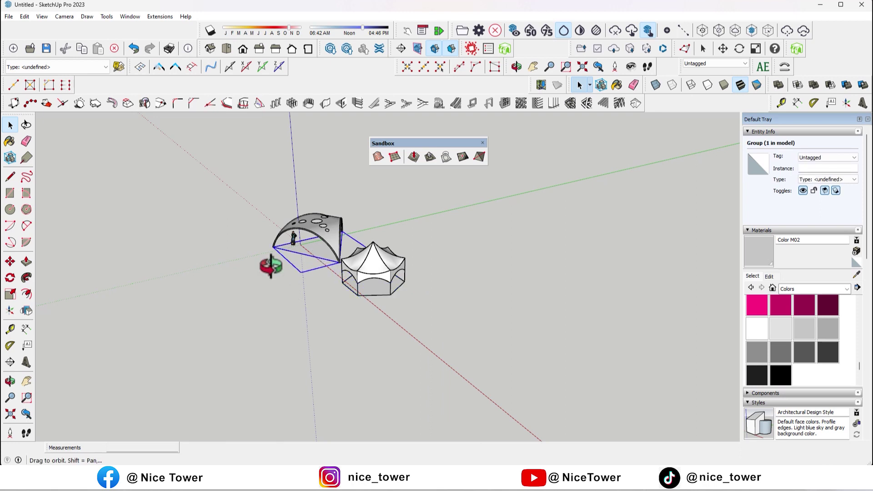
{"action": "left_click", "coordinate": [429, 312]}
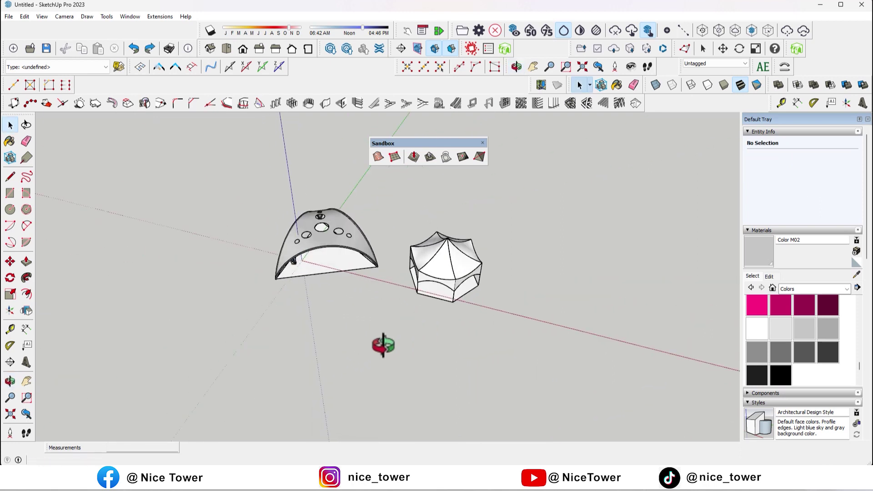